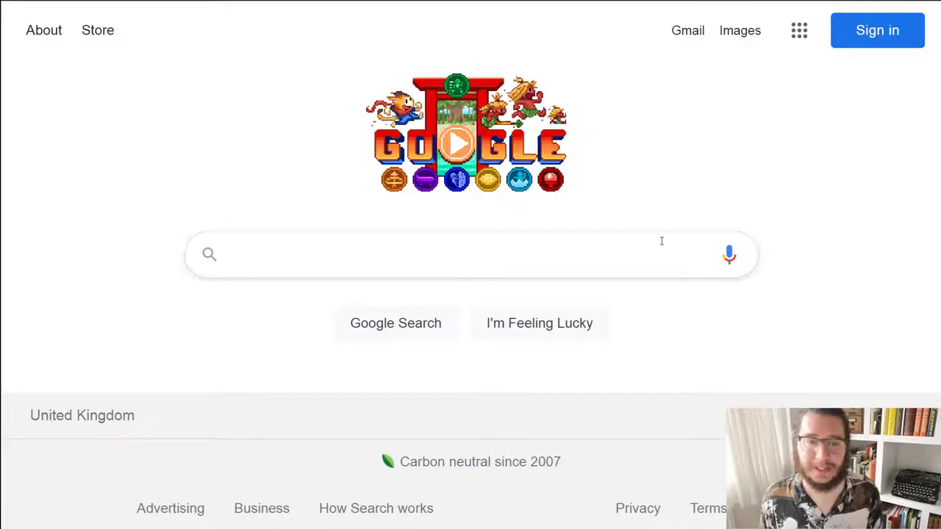
# Search the web for "uea libguides" and open the AZ Databases page from the results.
pyautogui.click(661, 241)
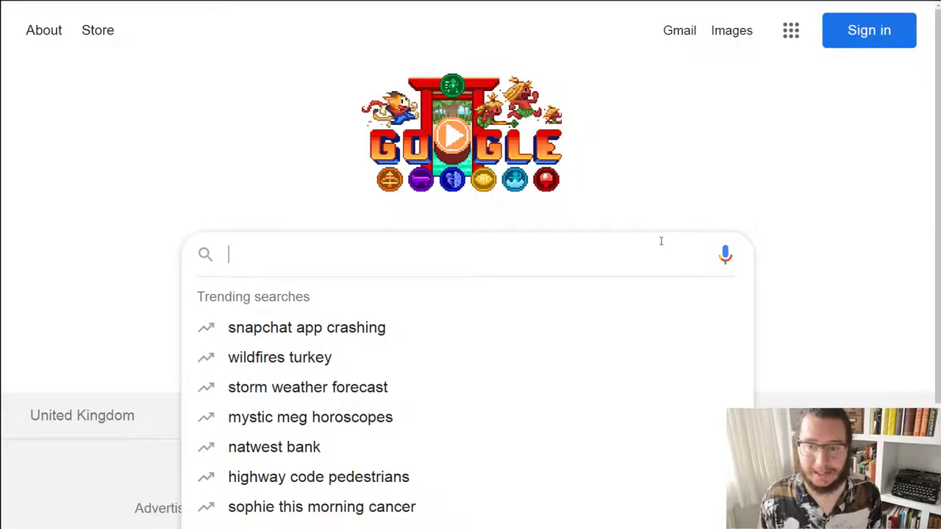
pyautogui.write('uea ')
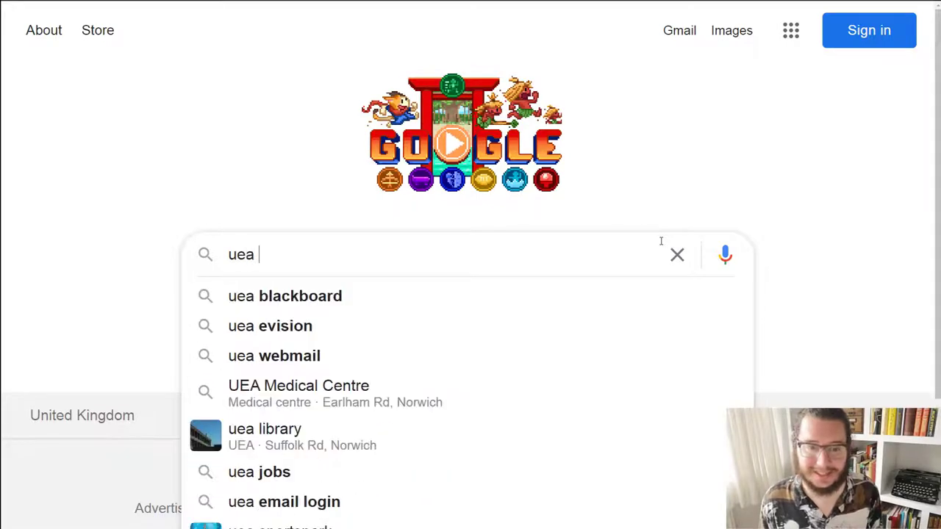
pyautogui.write('libguides')
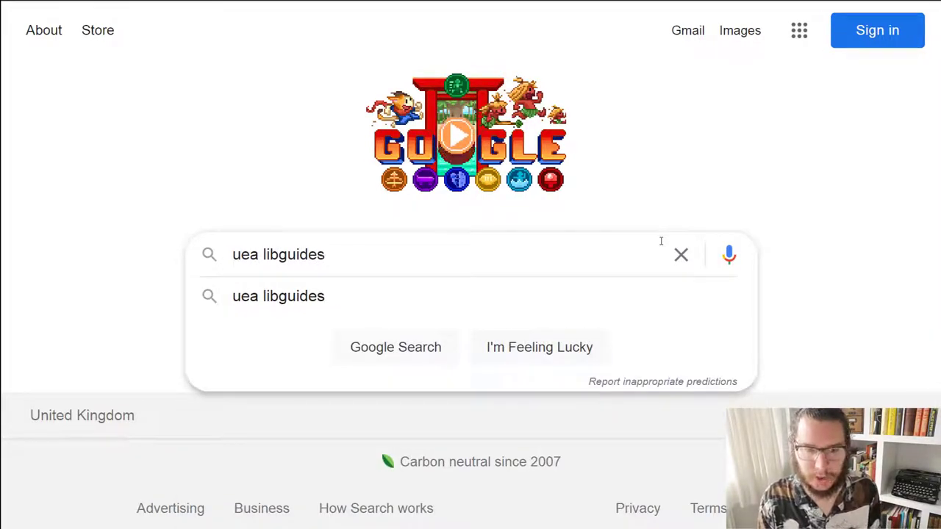
pyautogui.press('Return')
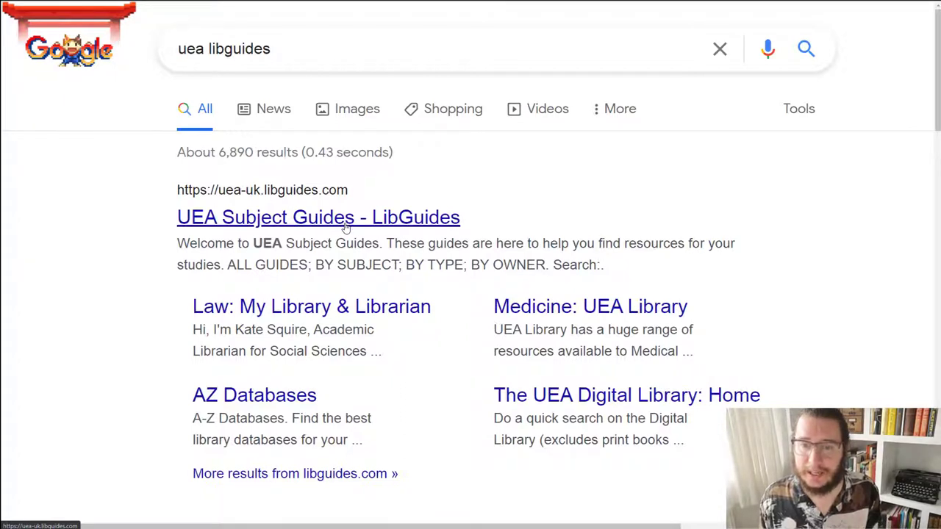
pyautogui.click(274, 399)
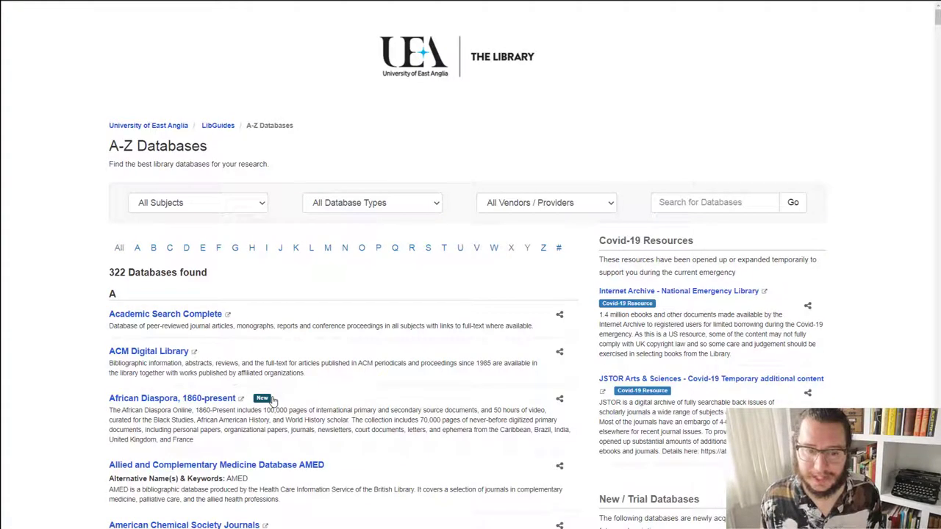
# Open the Applied Social Sciences Index and Abstracts - ASSIA database from the A-Z list and accept its cookie notice.
pyautogui.hotkey('ctrl', '+')
pyautogui.hotkey('ctrl', '+')
pyautogui.hotkey('ctrl', '+')
pyautogui.hotkey('ctrl', '+')
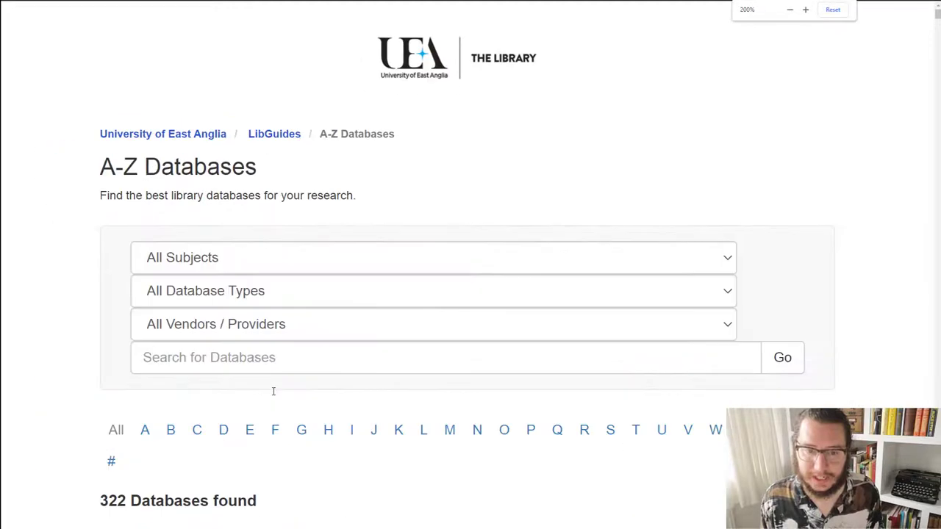
pyautogui.scroll(-3, 272, 395)
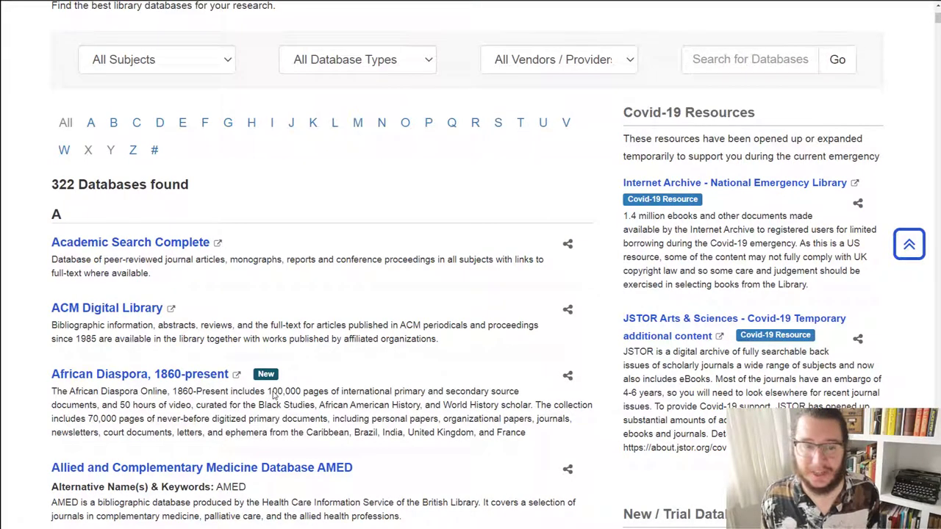
pyautogui.scroll(-5, 274, 395)
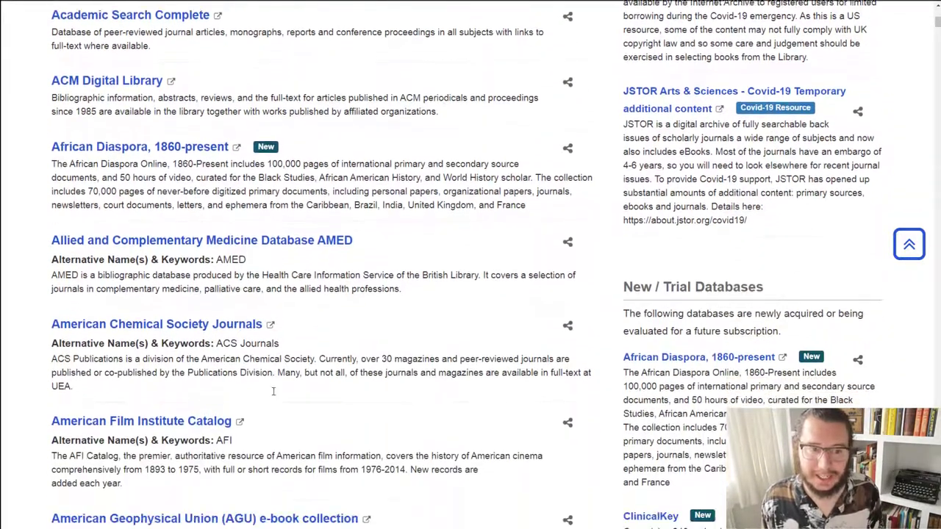
pyautogui.scroll(-6, 273, 393)
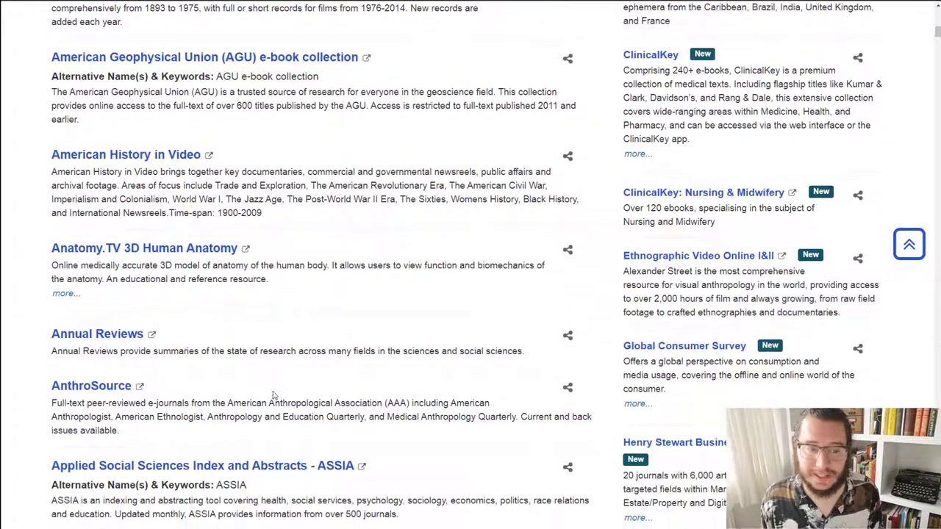
pyautogui.scroll(-1, 273, 396)
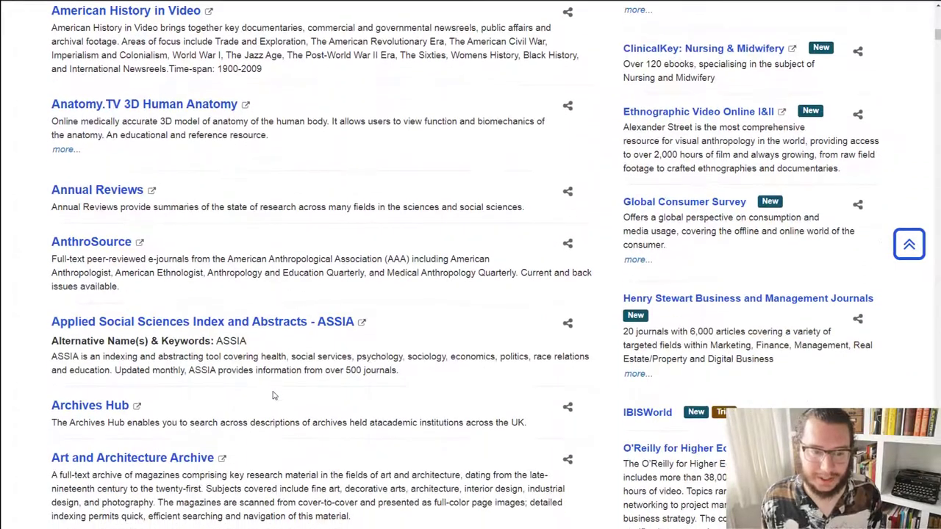
pyautogui.click(250, 324)
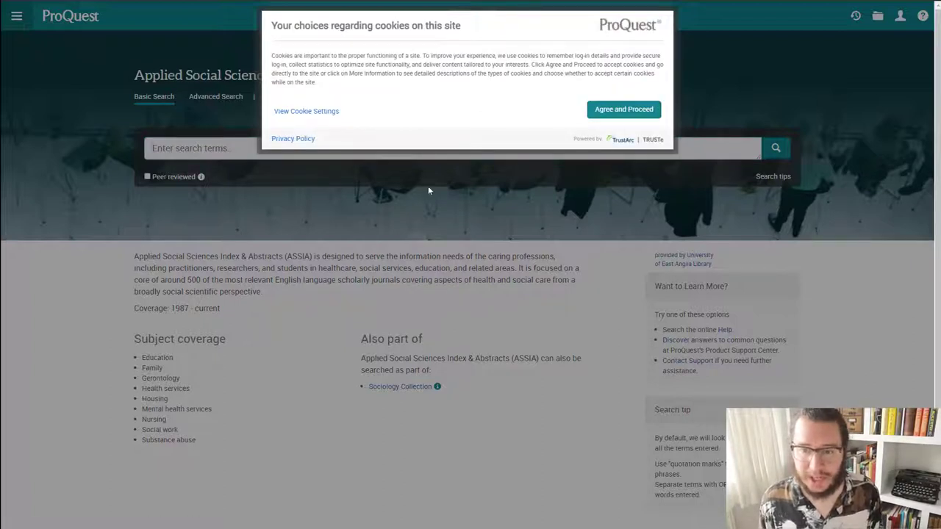
pyautogui.click(611, 112)
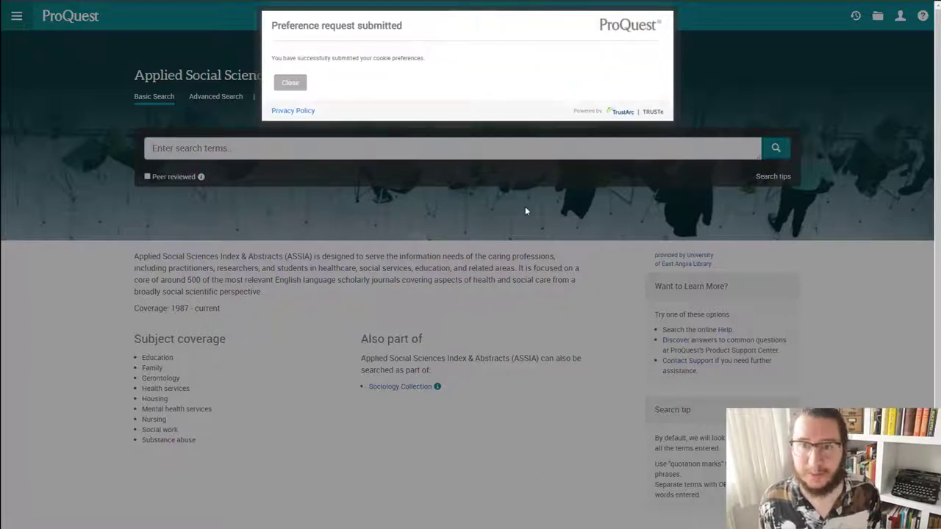
pyautogui.click(290, 83)
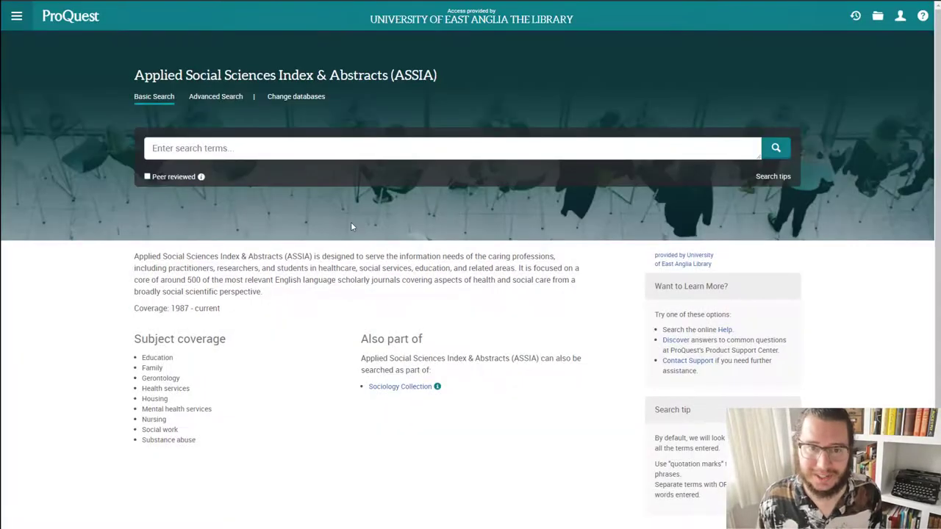
# Highlight the name of the institution providing access in the ProQuest page header.
pyautogui.moveTo(374, 19); pyautogui.dragTo(443, 20)
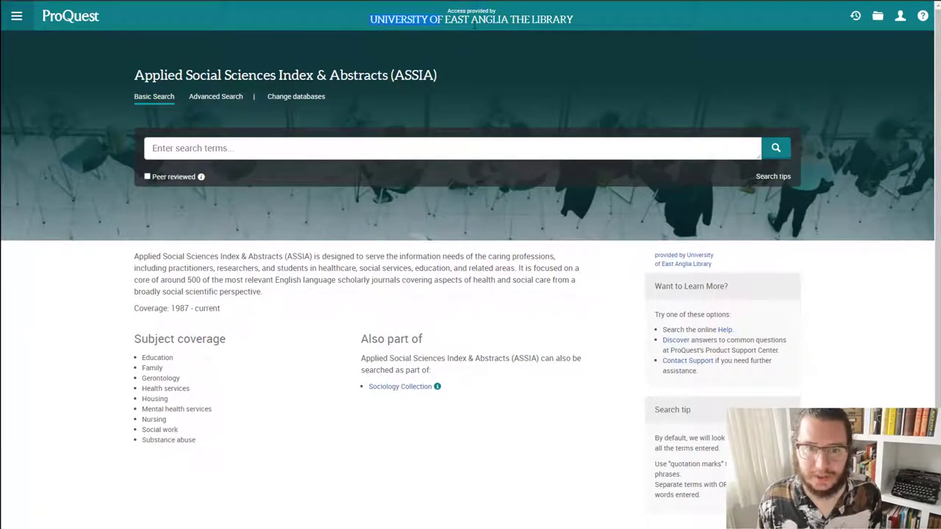
pyautogui.moveTo(561, 20); pyautogui.dragTo(576, 22)
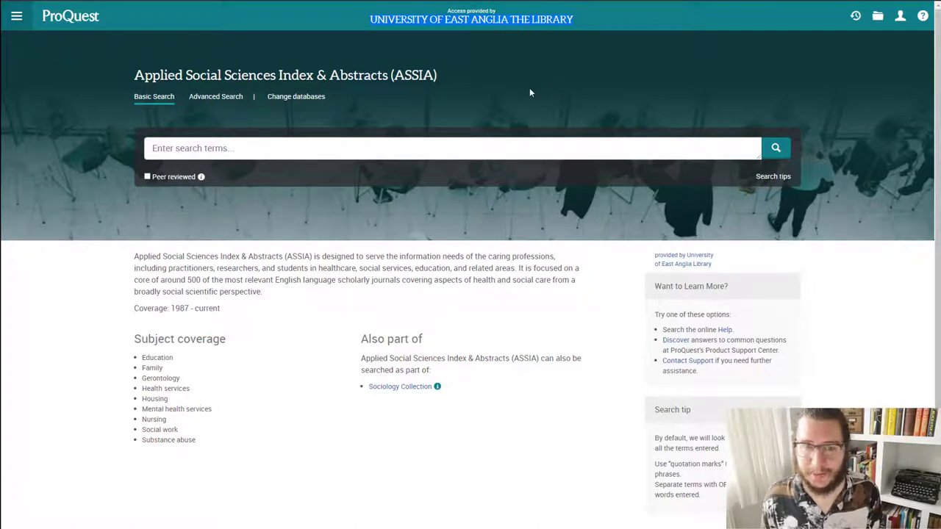
# Switch ASSIA to the advanced search and add two more rows to the search form.
pyautogui.hotkey('ctrl', '+')
pyautogui.hotkey('ctrl', '+')
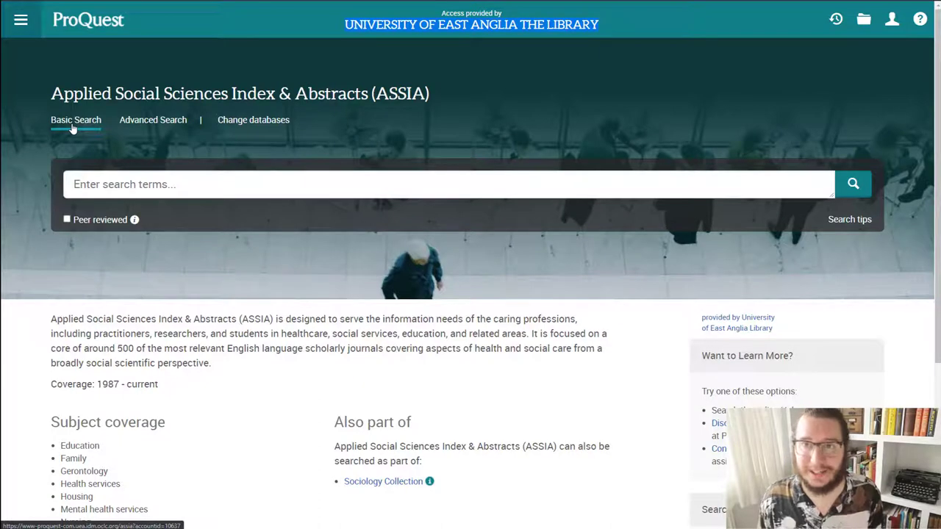
pyautogui.click(137, 122)
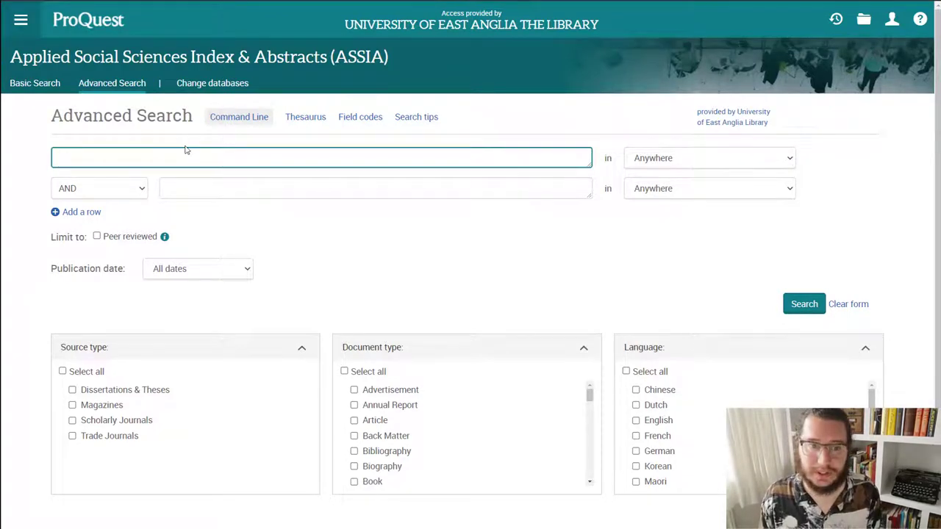
pyautogui.click(90, 214)
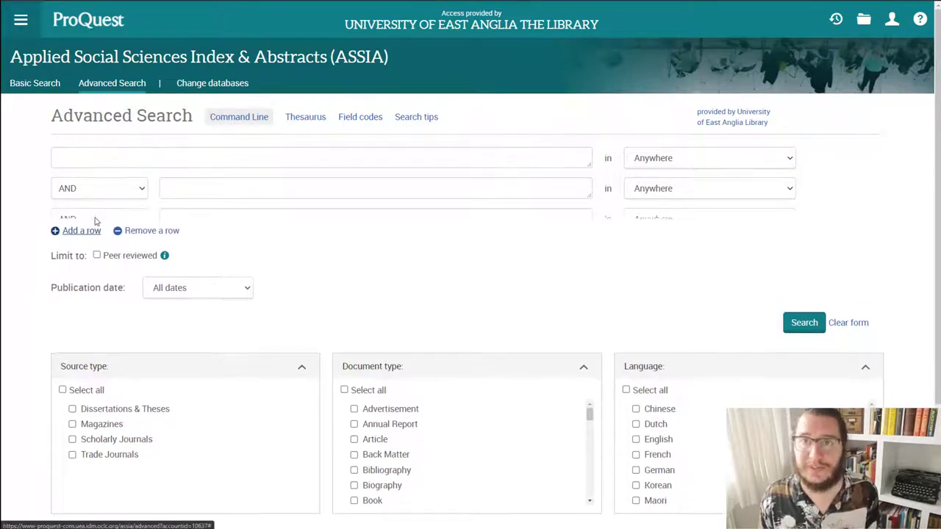
pyautogui.click(82, 243)
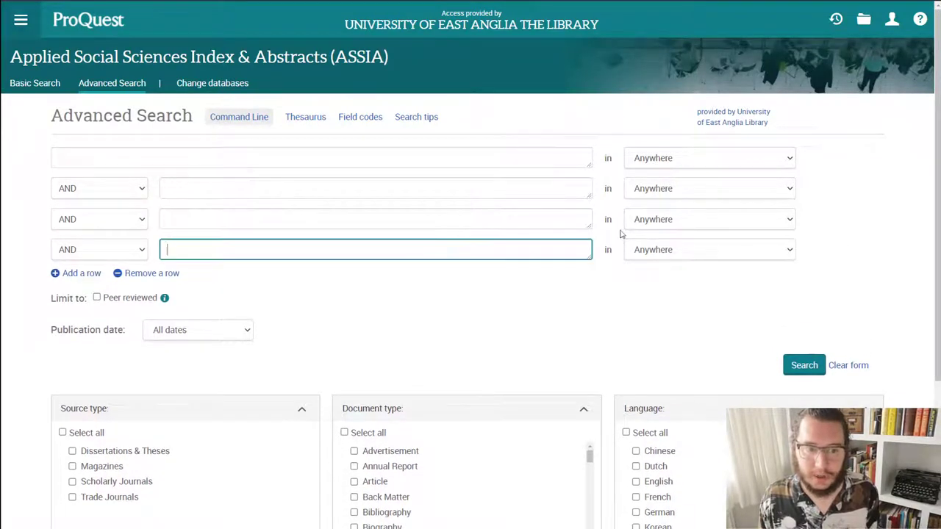
# View the first row's search field options, then enter "covid-19 or pandemic" as that row's search terms.
pyautogui.click(501, 157)
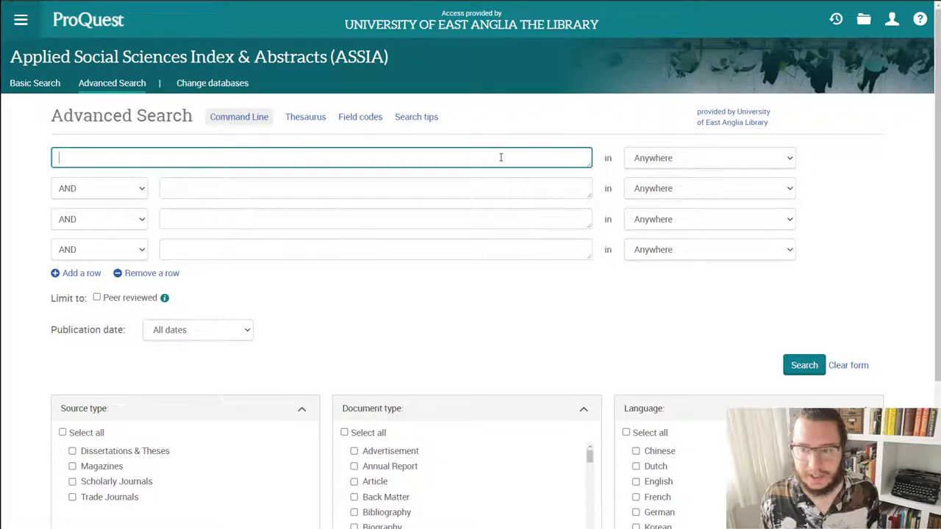
pyautogui.click(669, 158)
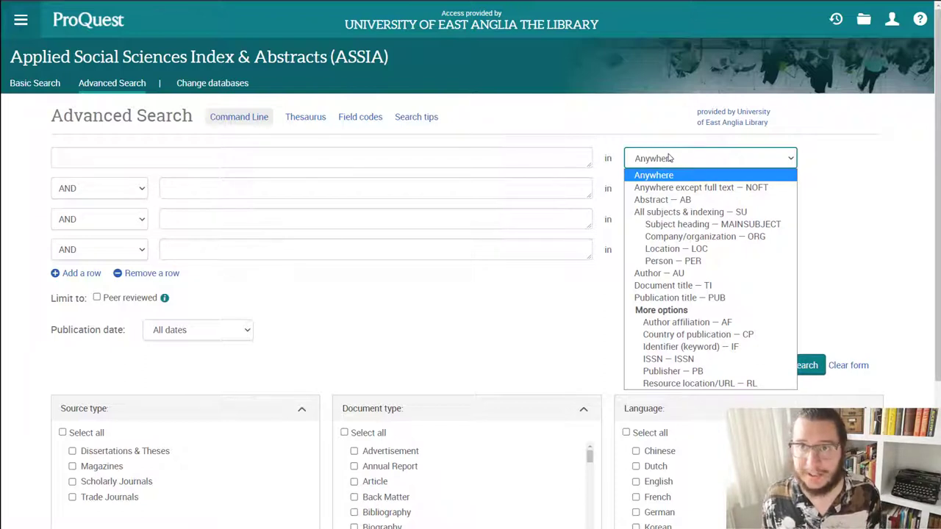
pyautogui.click(546, 155)
pyautogui.click(547, 157)
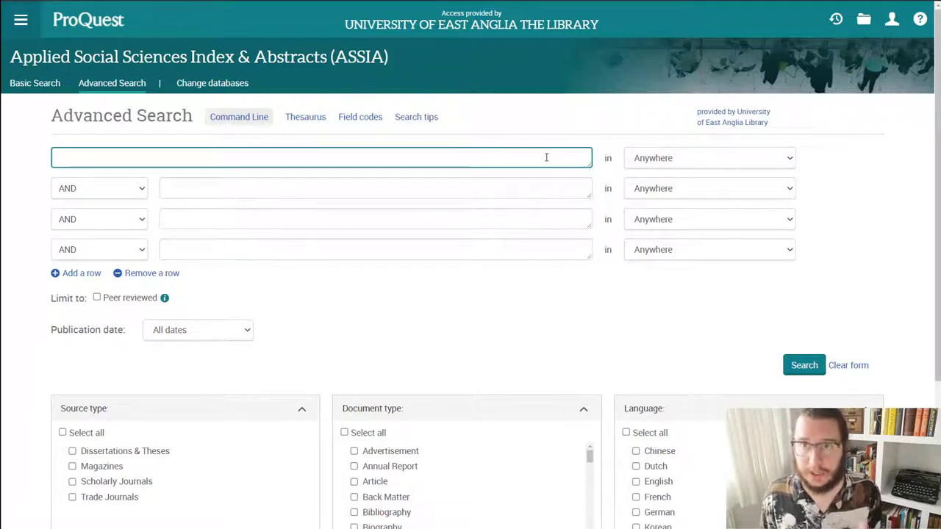
pyautogui.write('covid-19')
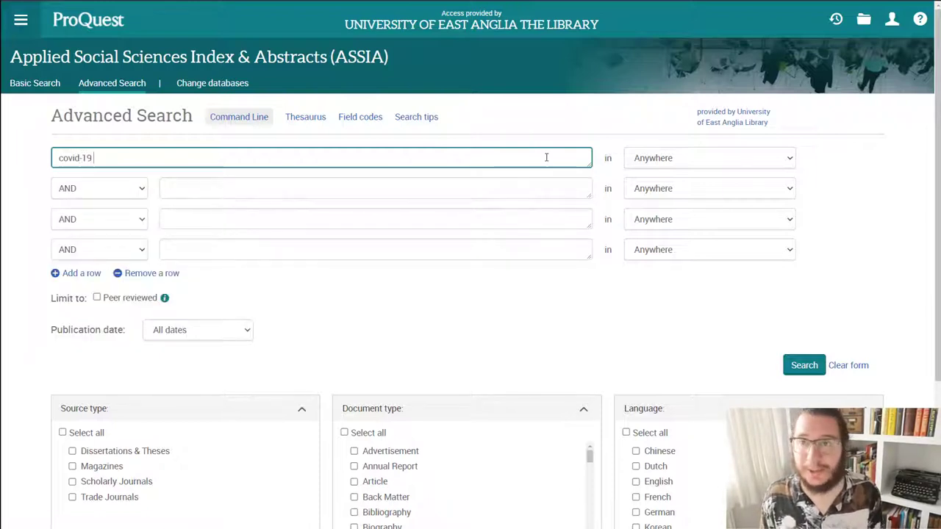
pyautogui.write(' o')
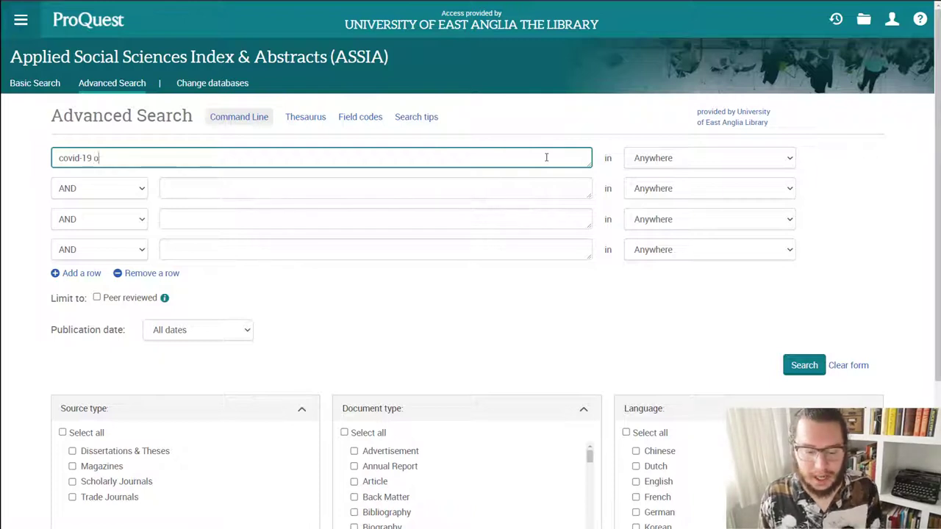
pyautogui.write('r pandemic')
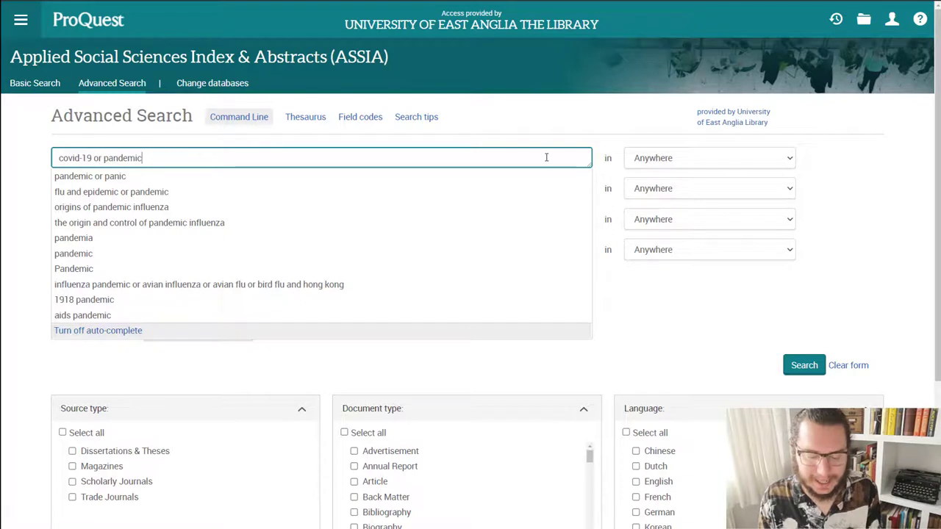
pyautogui.click(293, 140)
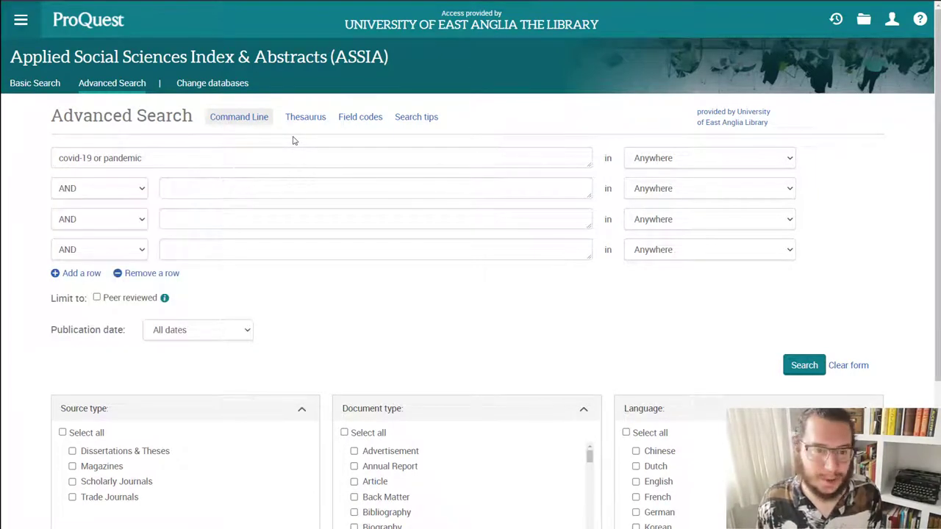
# Enter "adoption" as the search term in the second row.
pyautogui.click(253, 190)
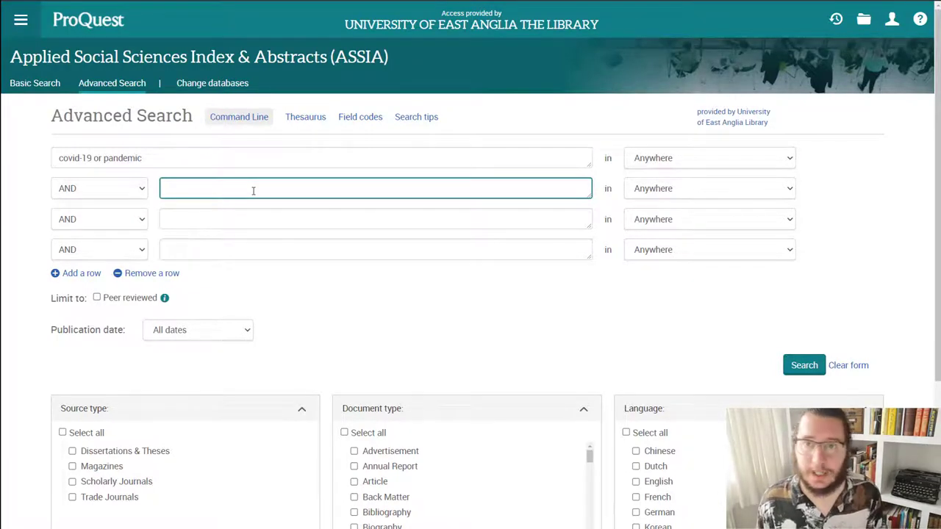
pyautogui.write('adoption')
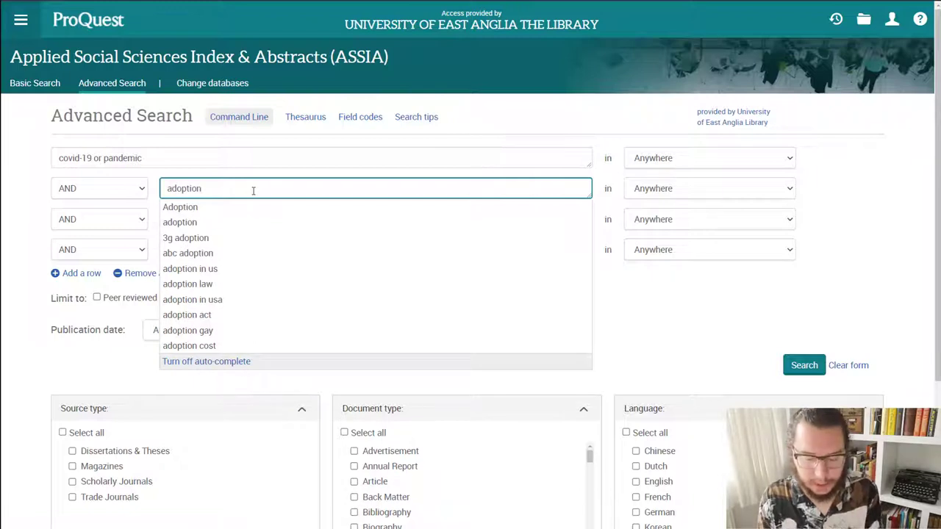
pyautogui.click(243, 140)
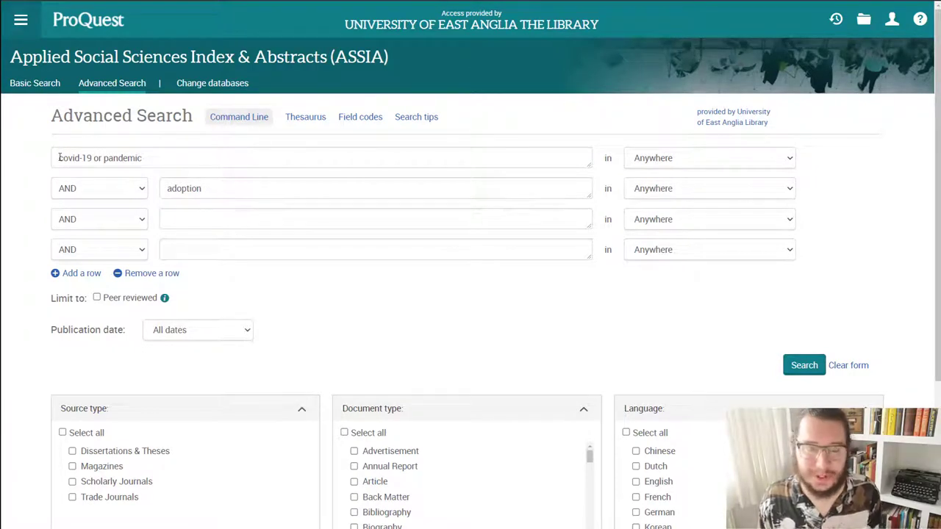
# Highlight "covid-19", "pandemic" and the "or" operator one after another in the first search row.
pyautogui.moveTo(59, 158); pyautogui.dragTo(91, 158)
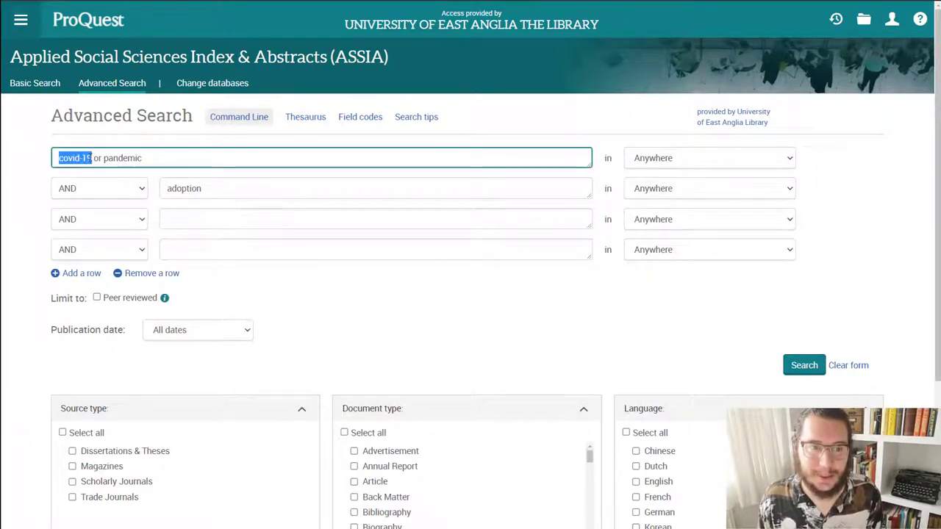
pyautogui.moveTo(148, 161); pyautogui.dragTo(151, 159)
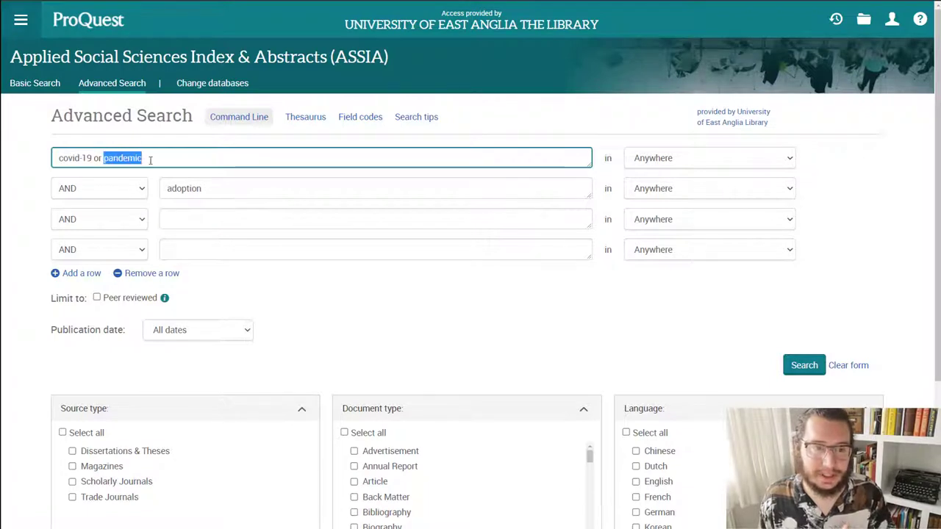
pyautogui.moveTo(93, 159); pyautogui.dragTo(103, 158)
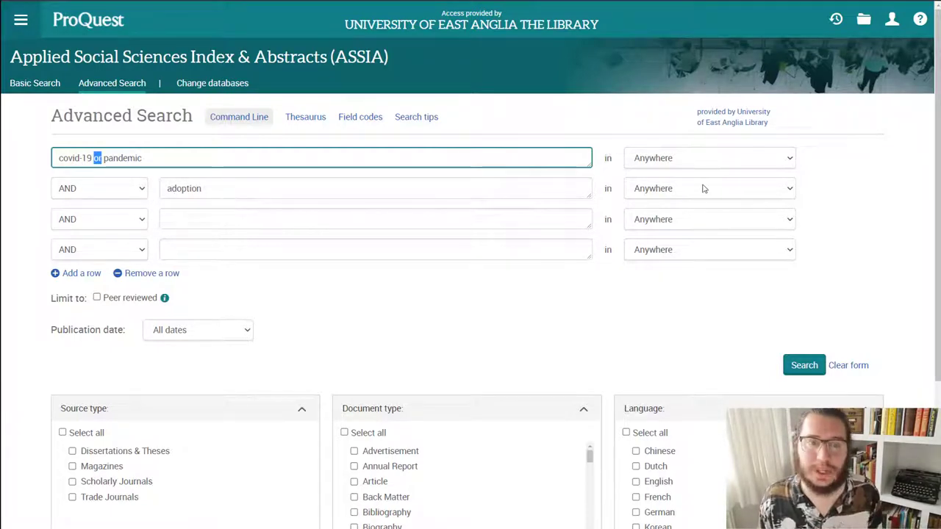
# Restrict the first row's terms to Document title — TI and run the advanced search.
pyautogui.click(694, 162)
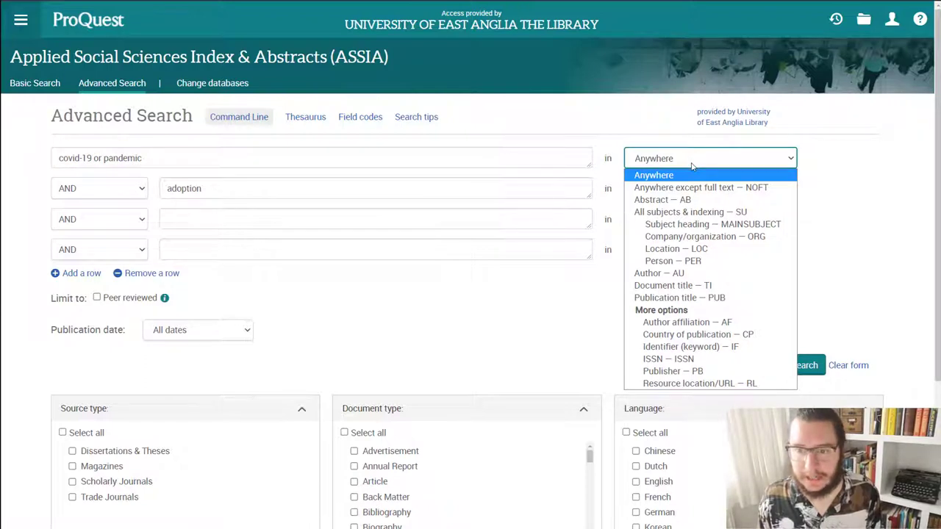
pyautogui.click(700, 288)
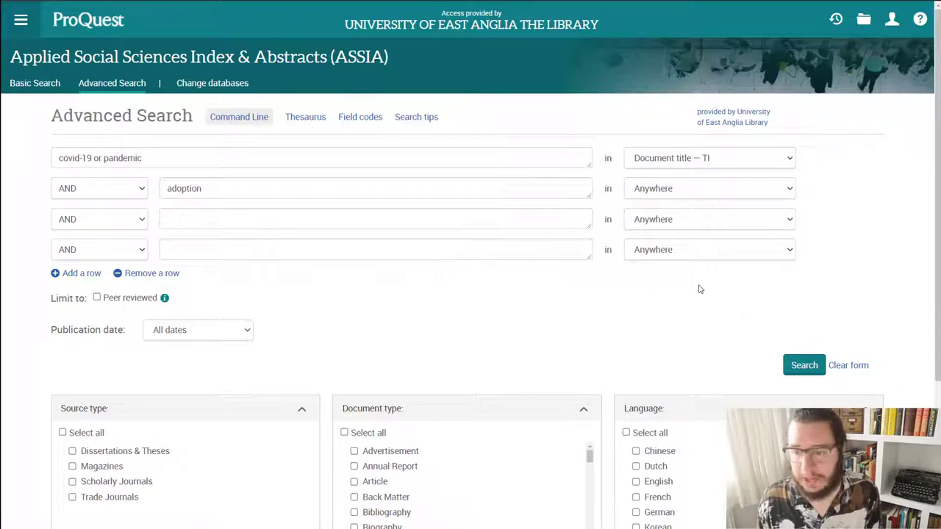
pyautogui.click(789, 359)
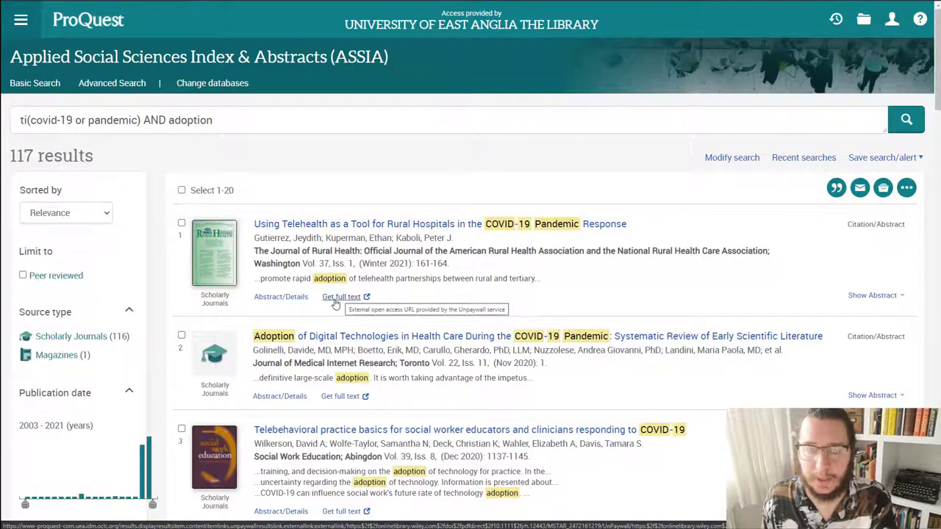
# View the full text of the first result, the article on telehealth for rural hospitals, and close it again.
pyautogui.click(336, 302)
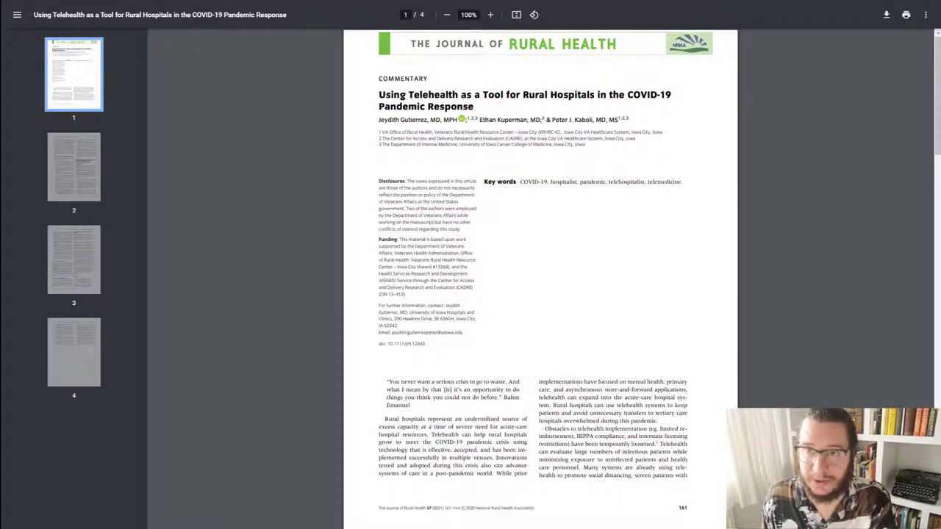
pyautogui.hotkey('ctrl', 'w')
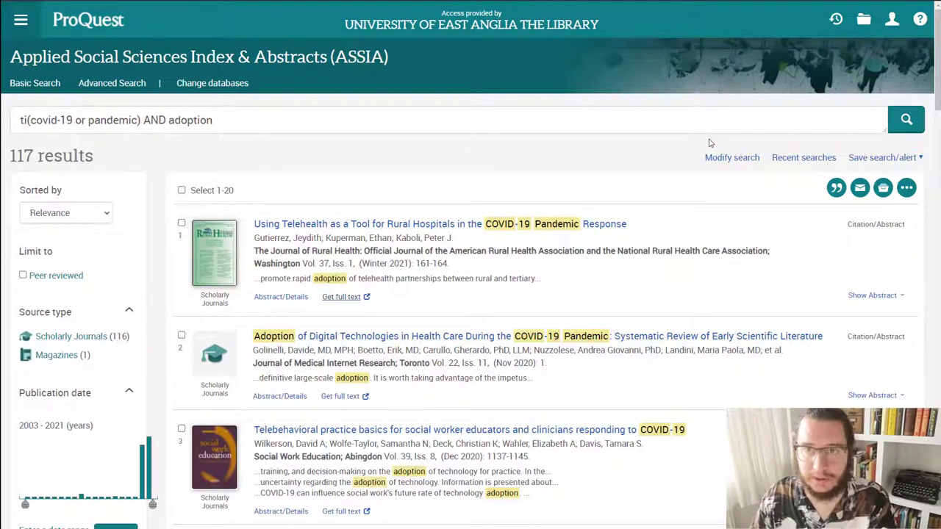
# Sign in to the My Research account, entering the account's e-mail address in the sign-in form.
pyautogui.click(891, 20)
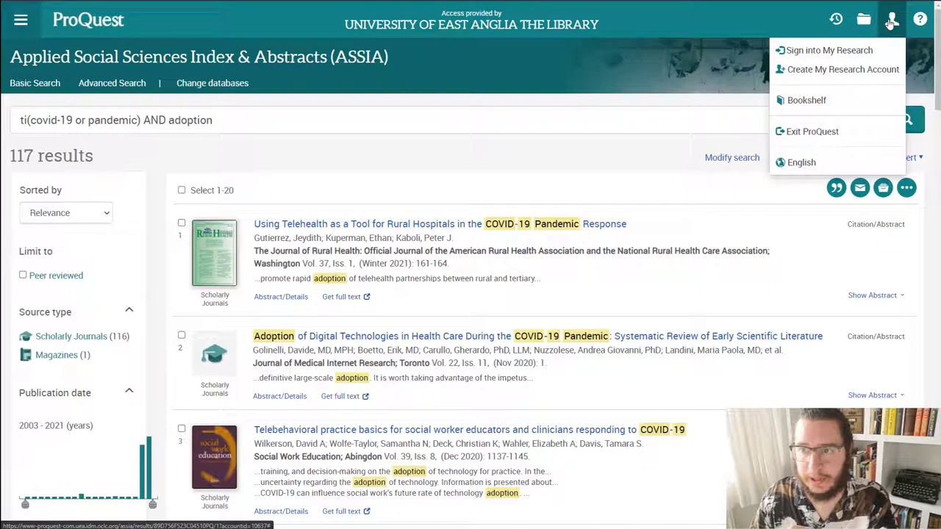
pyautogui.click(814, 53)
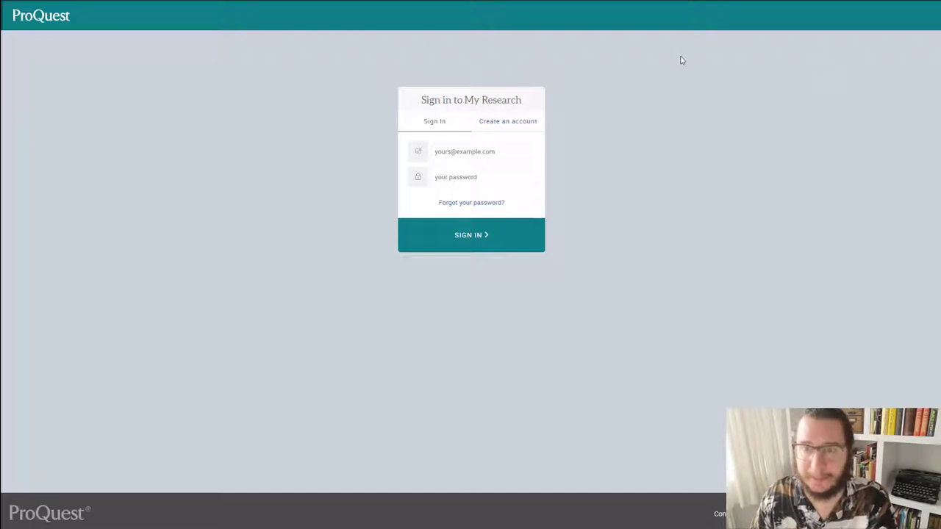
pyautogui.click(526, 126)
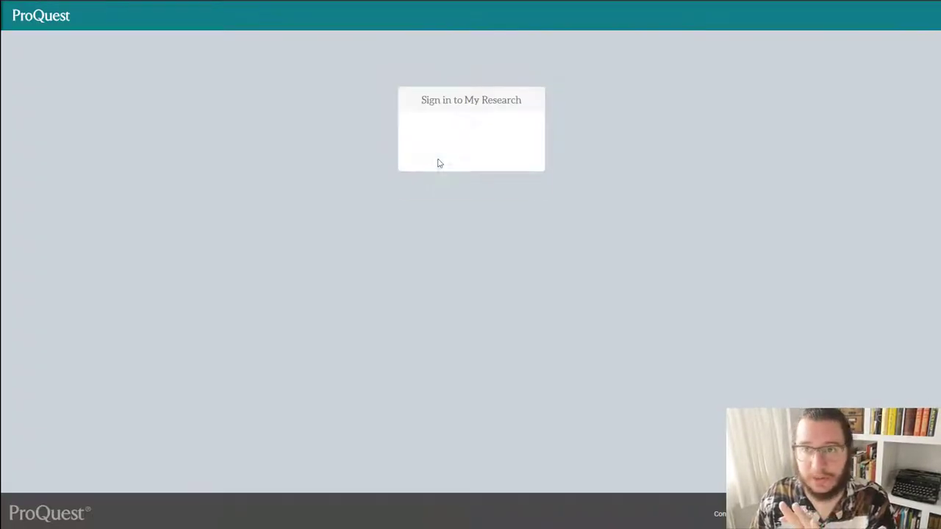
pyautogui.click(439, 151)
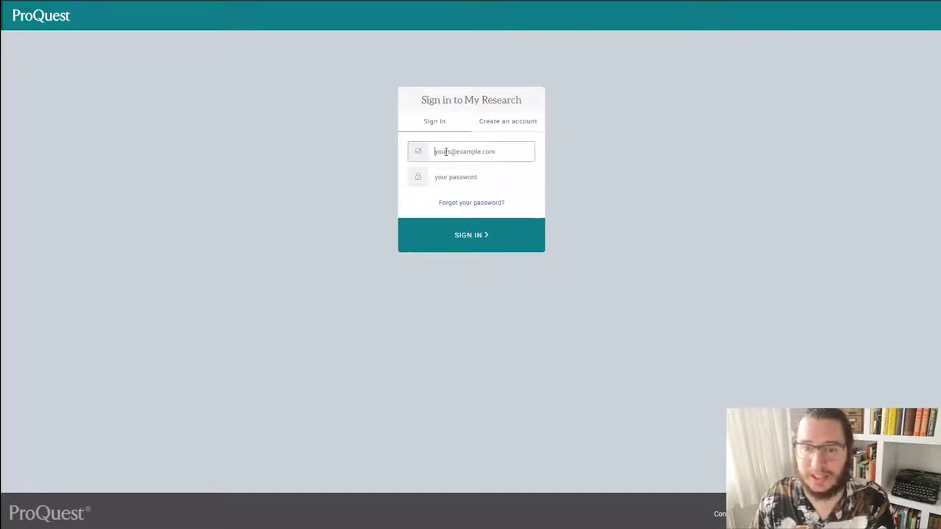
pyautogui.write('mat')
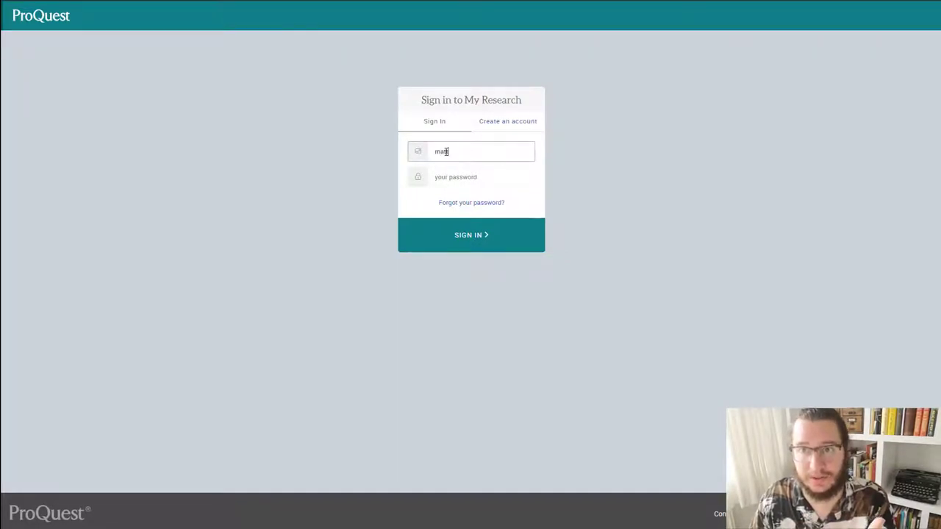
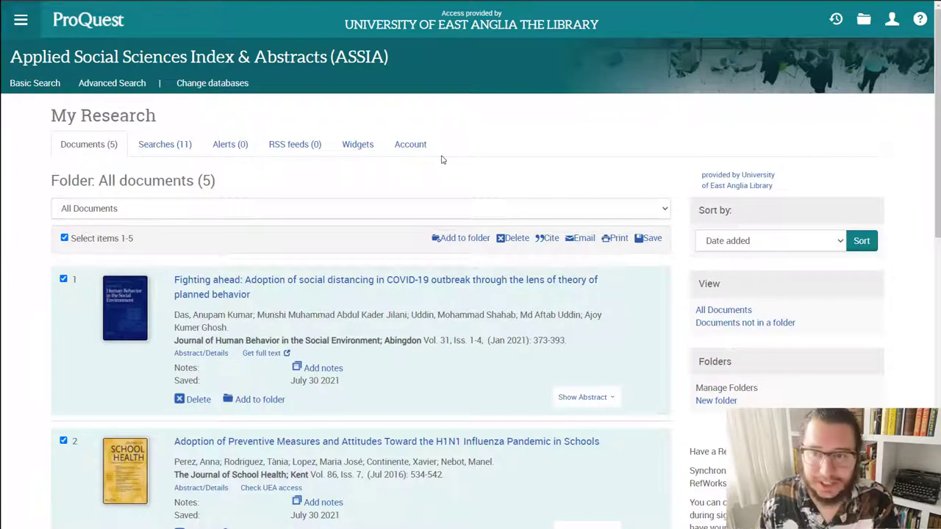
# Reopen the results of the search "ti(covid-19 or pandemic) AND adoption" from the recent searches.
pyautogui.click(834, 20)
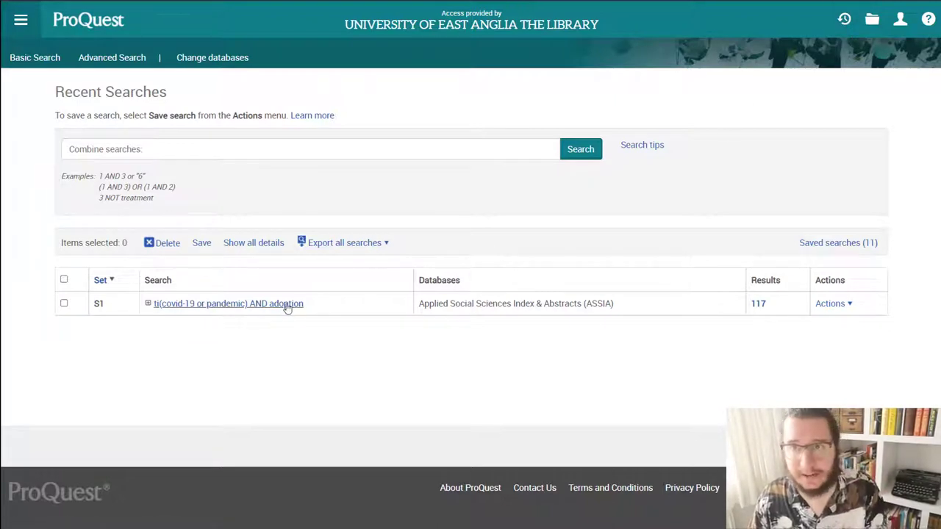
pyautogui.click(760, 304)
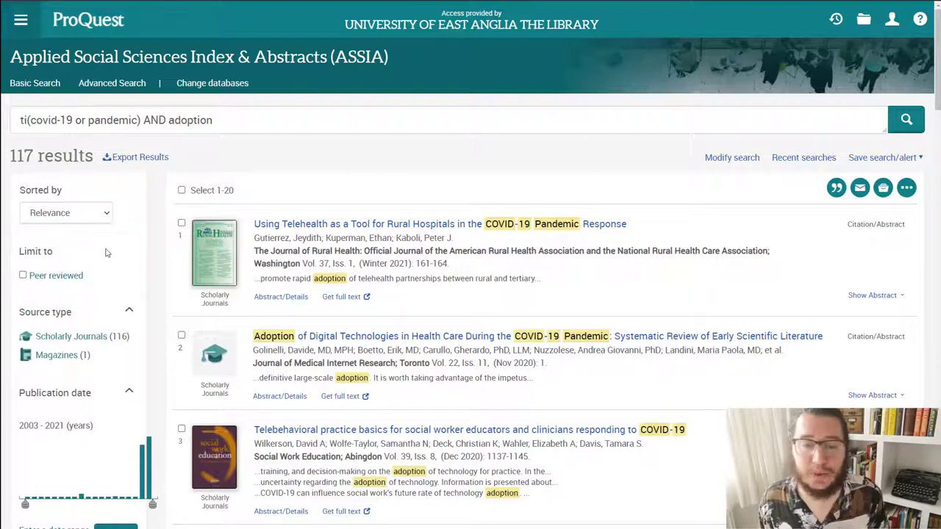
# Save the first three search results to My Research in All Documents.
pyautogui.click(181, 223)
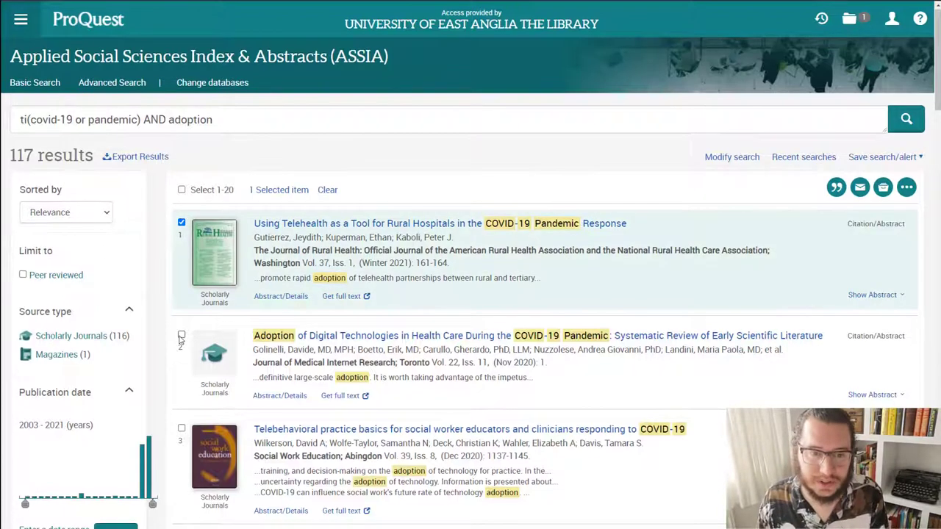
pyautogui.click(181, 335)
pyautogui.click(181, 429)
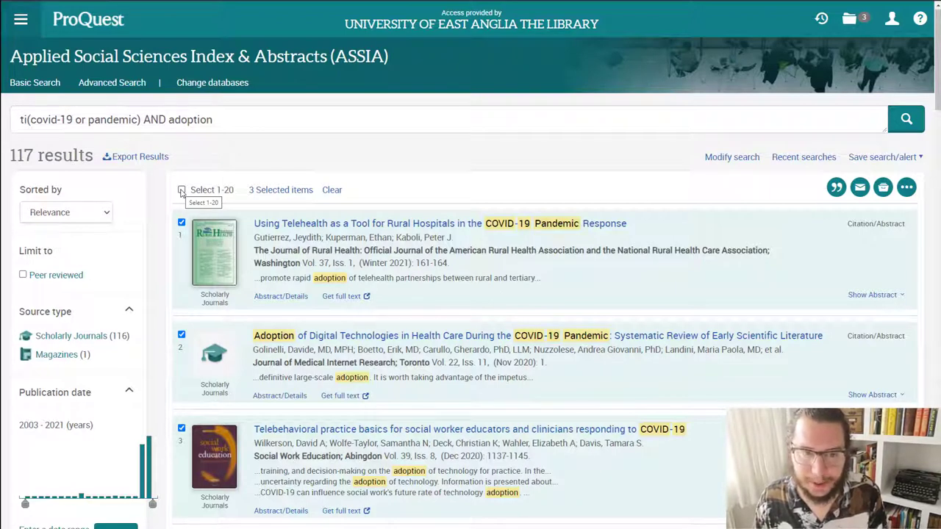
pyautogui.click(884, 189)
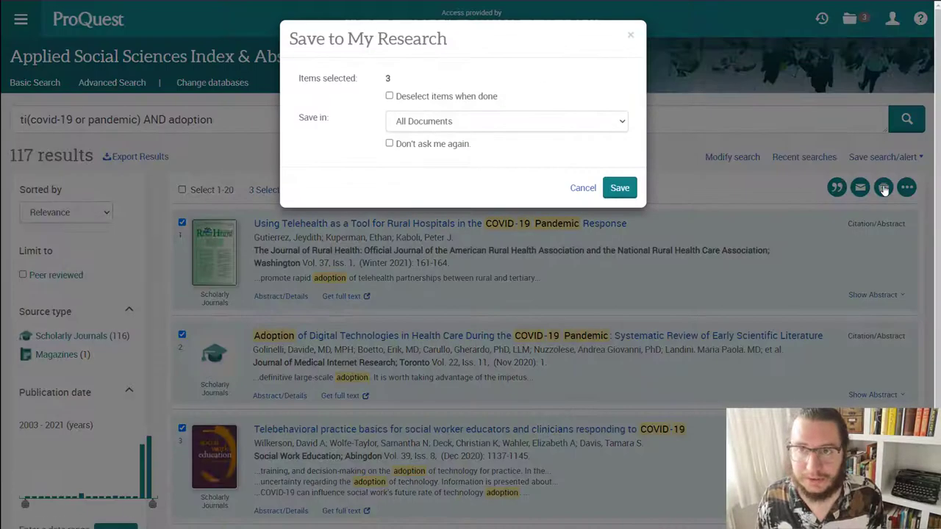
pyautogui.click(544, 130)
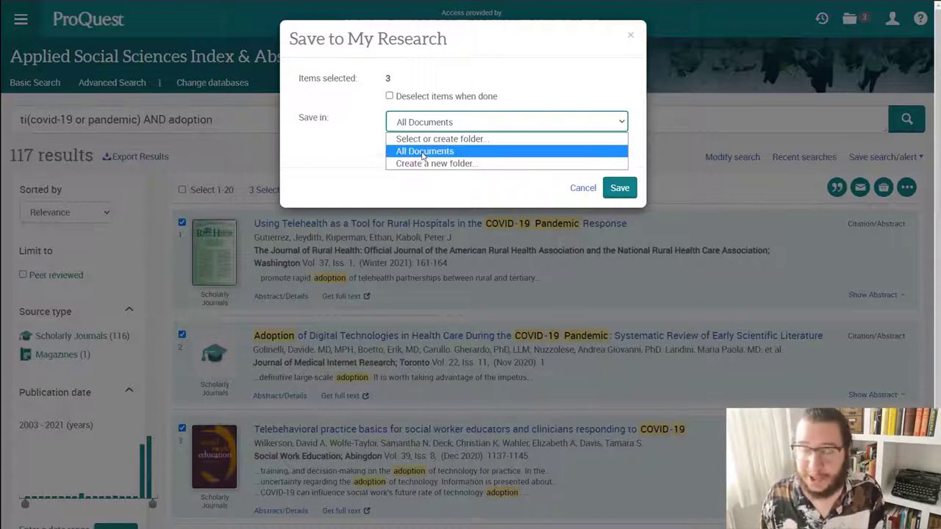
pyautogui.click(427, 150)
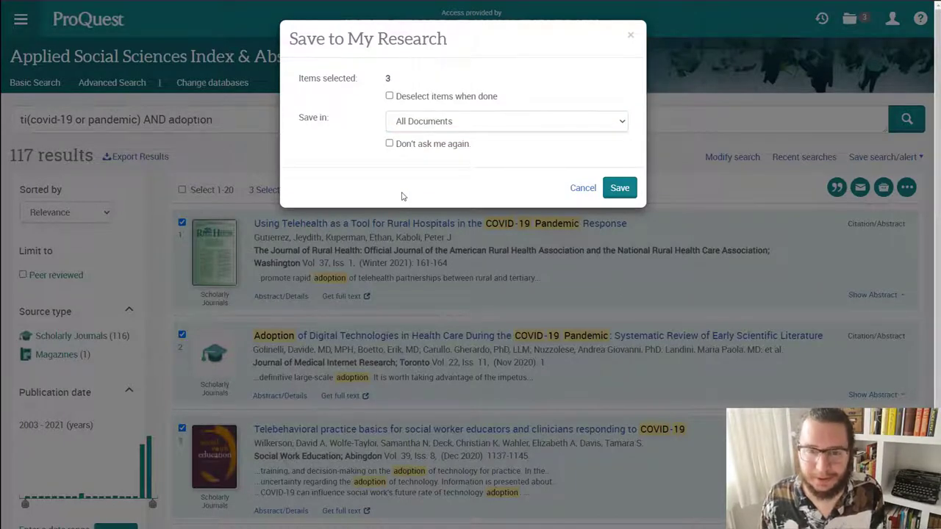
pyautogui.click(629, 190)
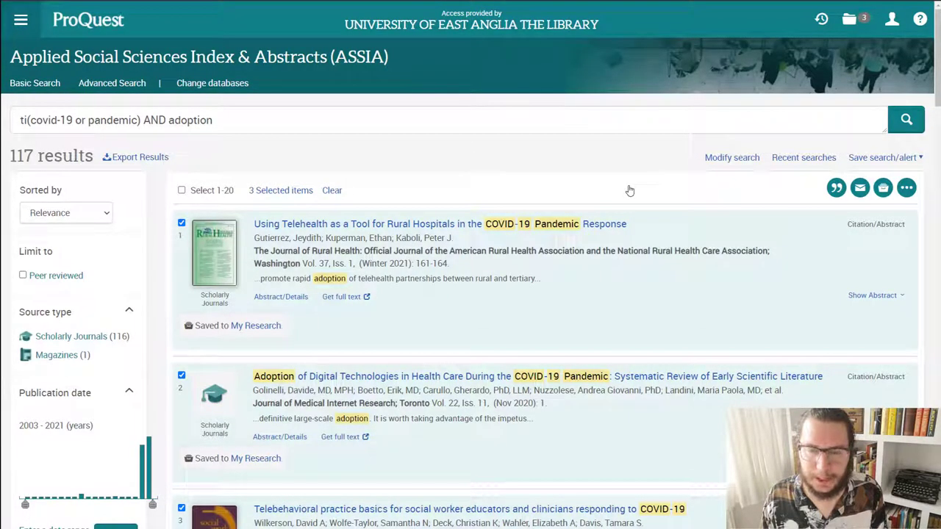
# Open the saved documents in My Research and look through the list of articles.
pyautogui.click(895, 22)
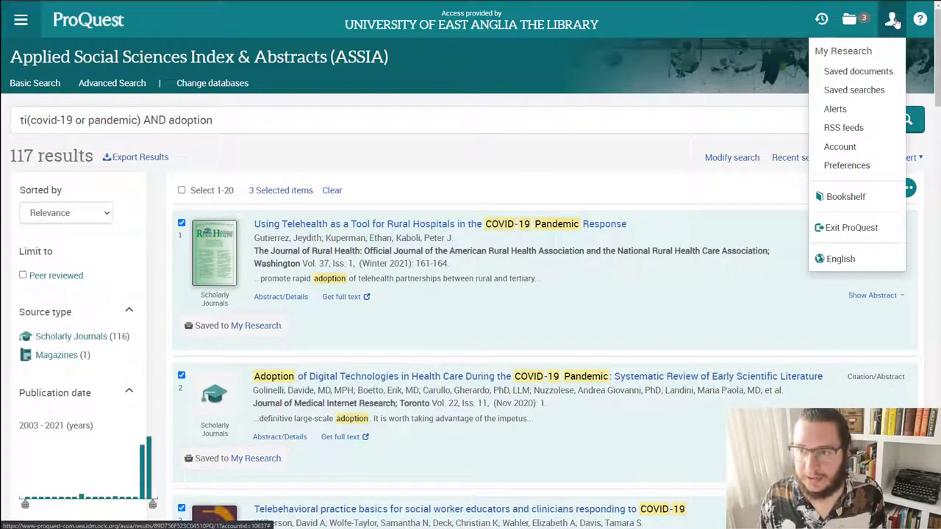
pyautogui.click(857, 72)
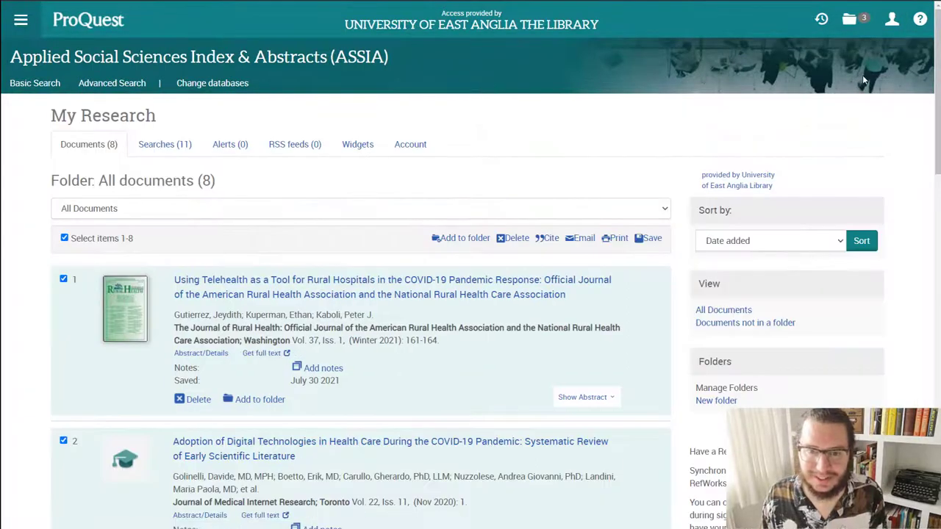
pyautogui.scroll(-4, 485, 212)
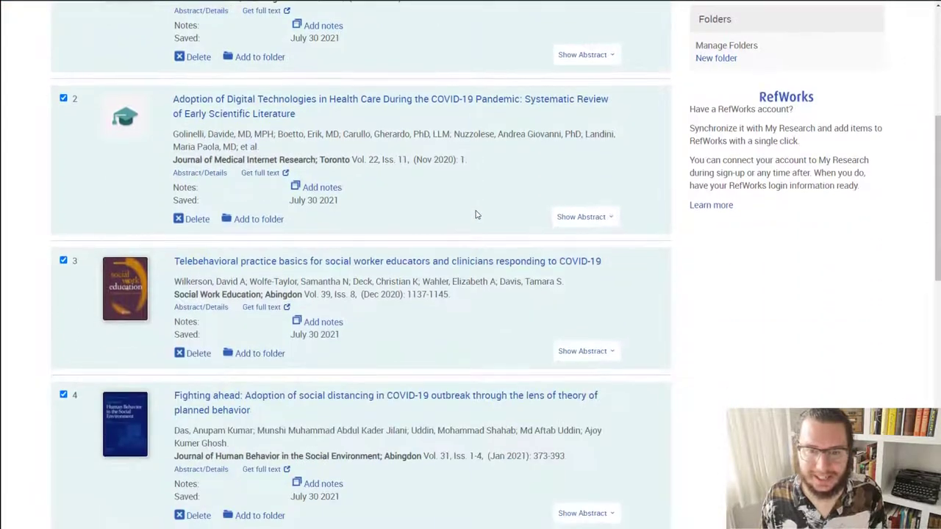
pyautogui.scroll(3, 475, 212)
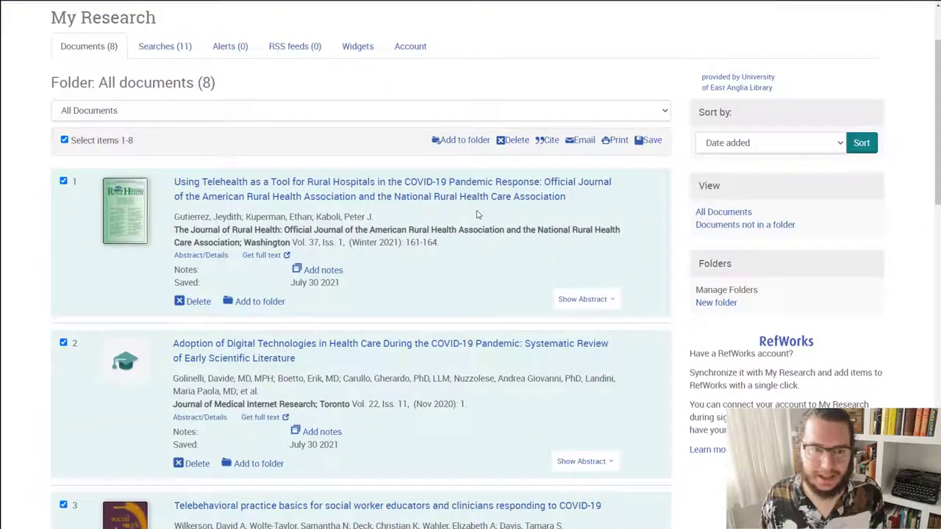
# Select only the first saved document and generate its citation in the Harvard - British Standard style.
pyautogui.click(64, 139)
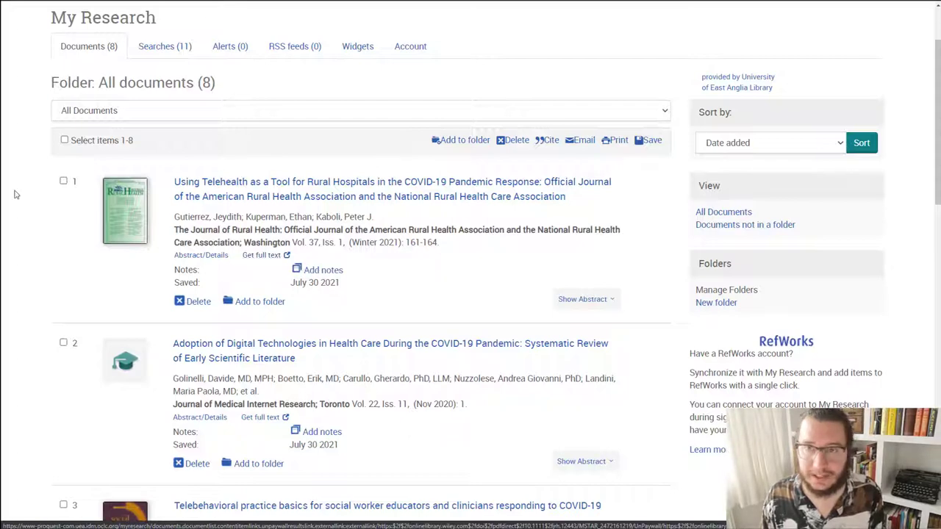
pyautogui.click(63, 181)
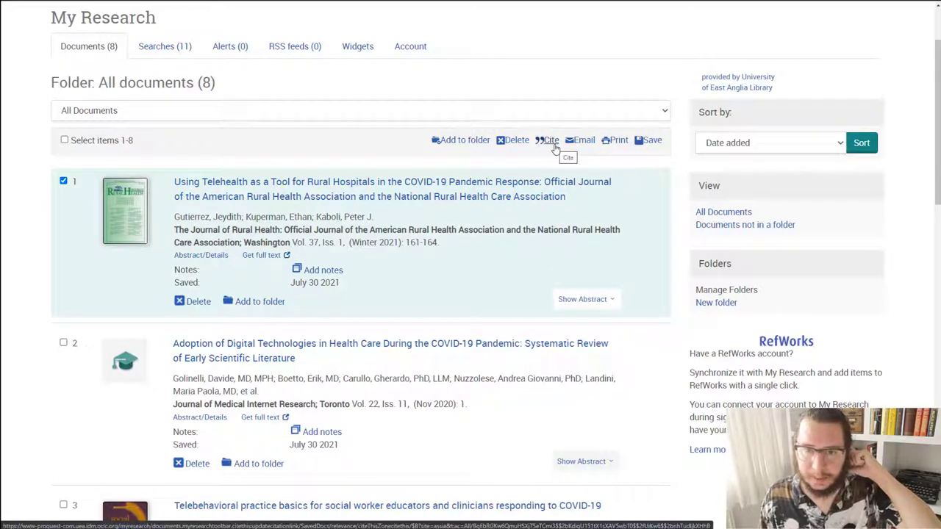
pyautogui.click(555, 148)
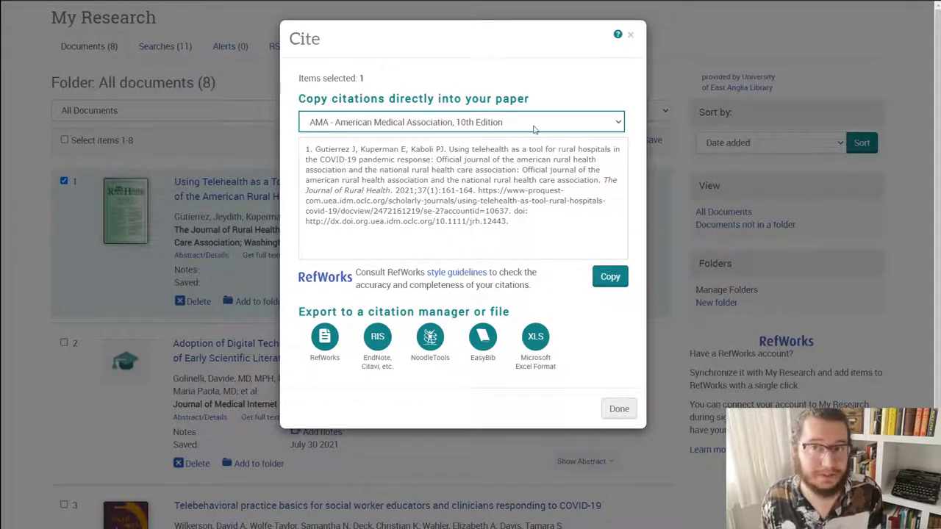
pyautogui.click(534, 124)
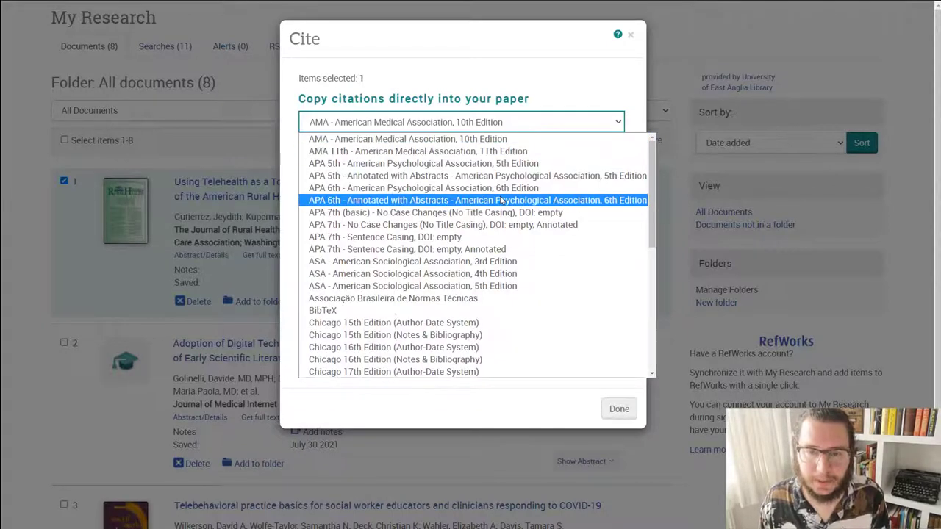
pyautogui.scroll(-5, 446, 205)
pyautogui.click(423, 203)
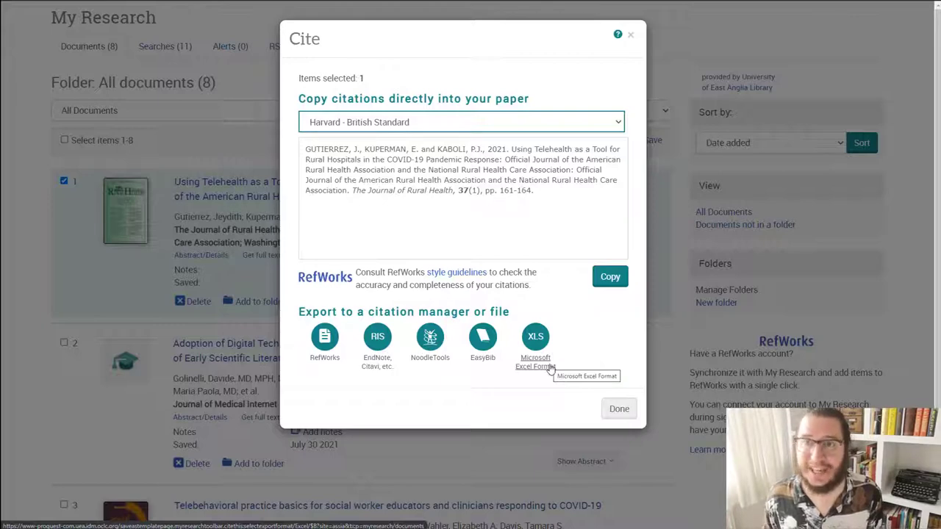
pyautogui.click(616, 409)
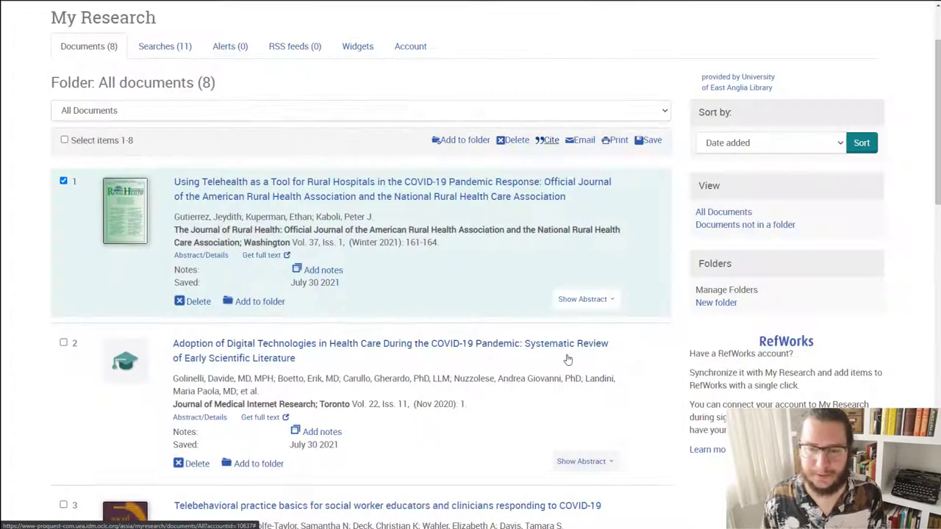
# Open the advanced search's search tips and read the guidance on basics, operators such as NEAR and PRE, and operator precedence.
pyautogui.scroll(2, 505, 326)
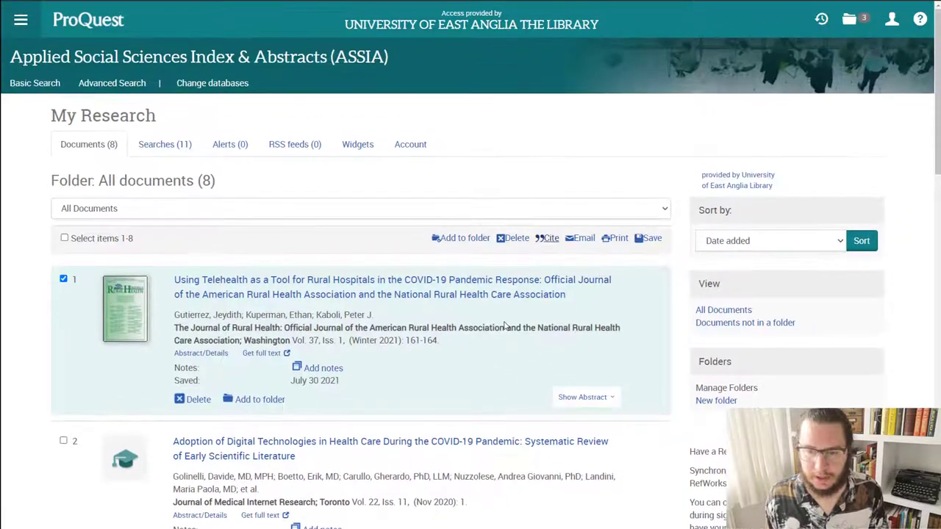
pyautogui.click(132, 88)
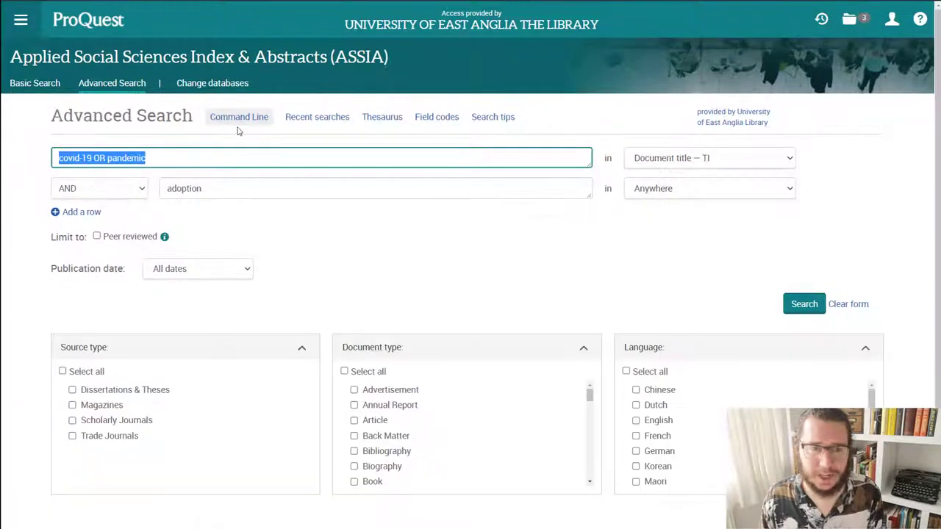
pyautogui.click(501, 122)
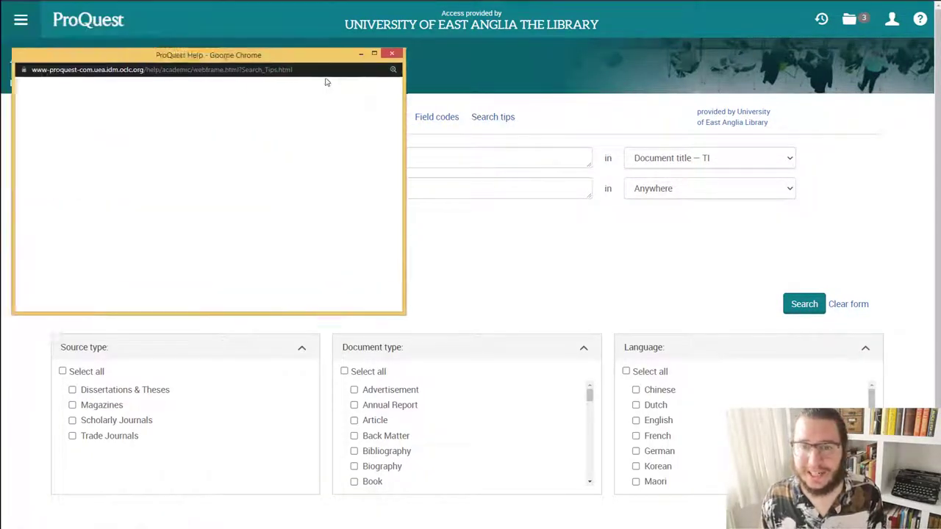
pyautogui.scroll(-10, 530, 257)
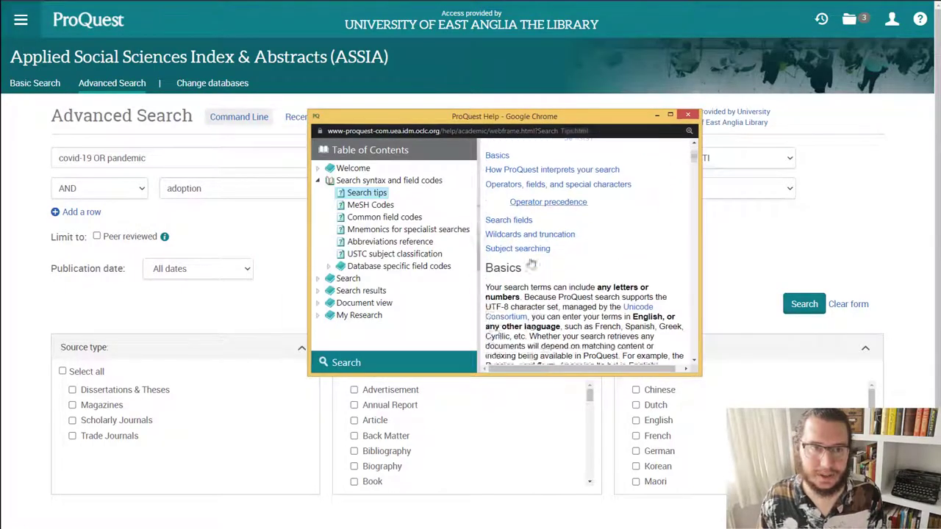
pyautogui.scroll(-10, 531, 258)
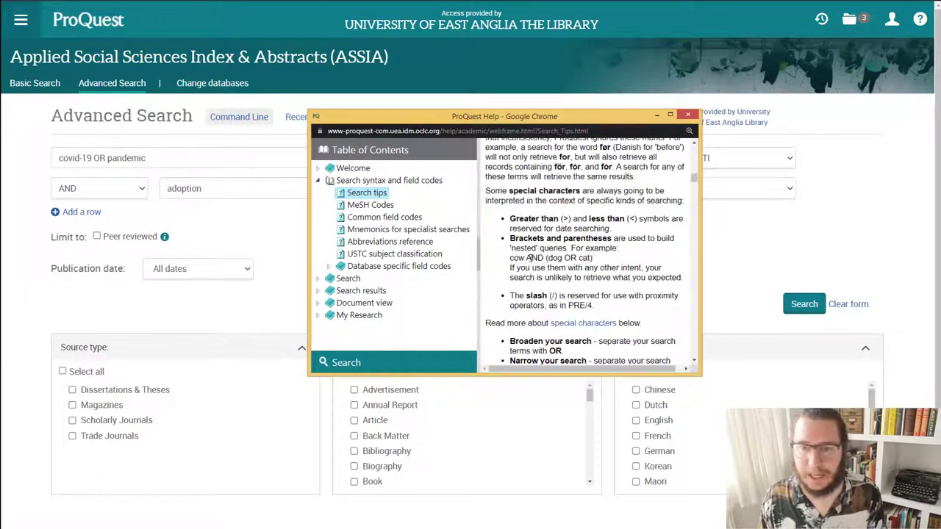
pyautogui.scroll(-10, 530, 259)
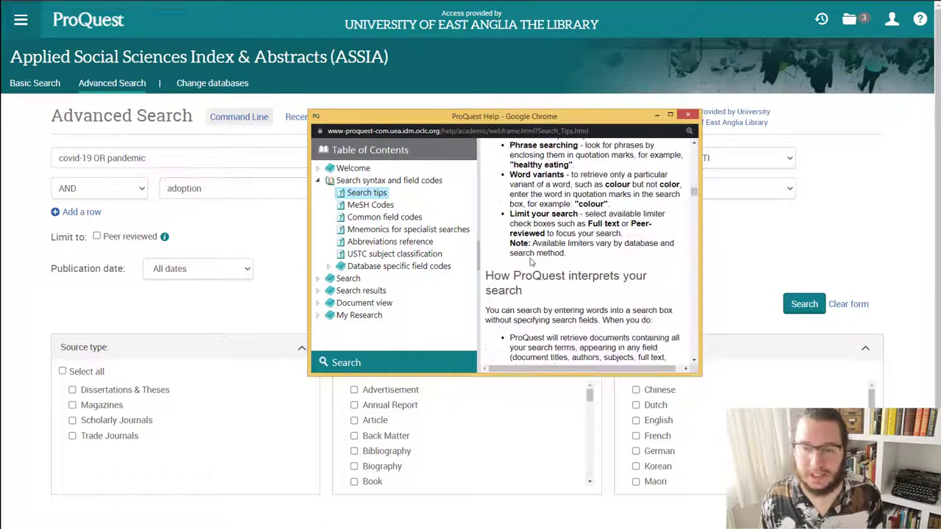
pyautogui.scroll(-5, 530, 260)
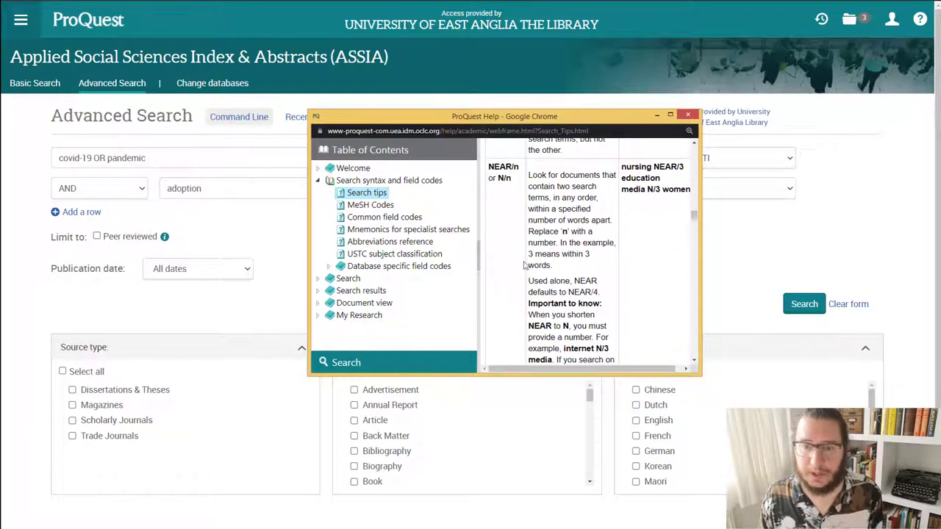
pyautogui.scroll(-8, 537, 236)
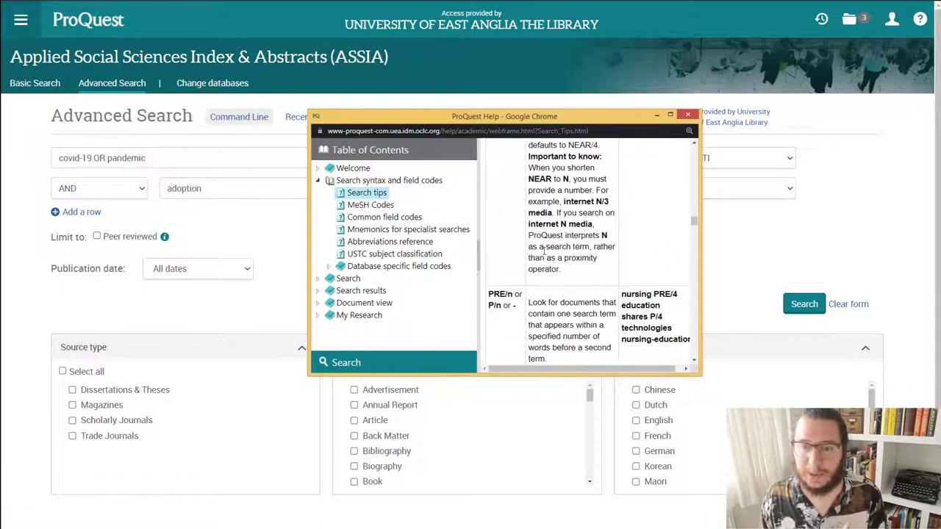
pyautogui.scroll(-8, 572, 254)
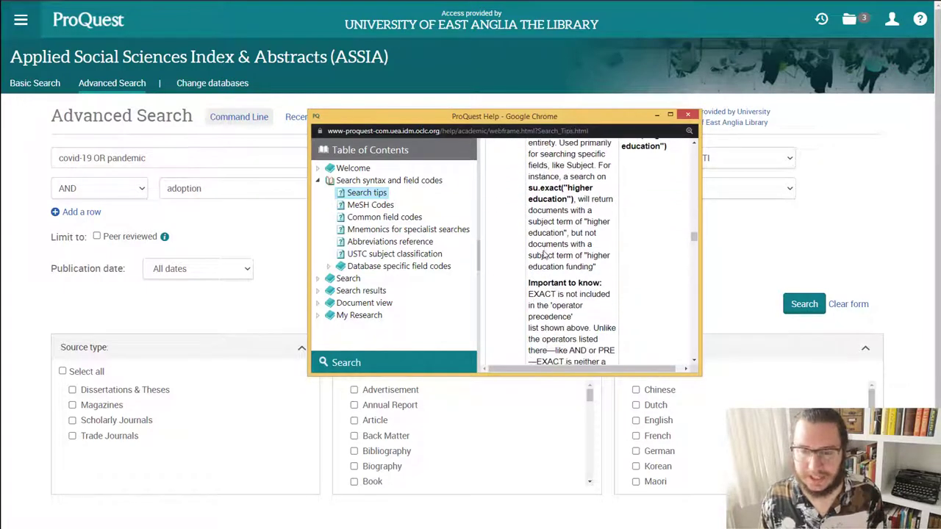
pyautogui.scroll(-8, 544, 253)
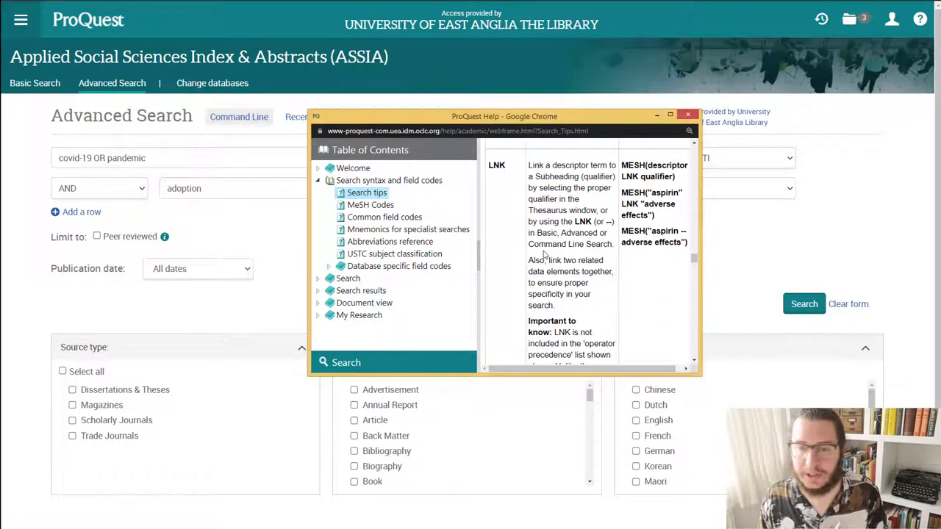
pyautogui.scroll(-8, 544, 254)
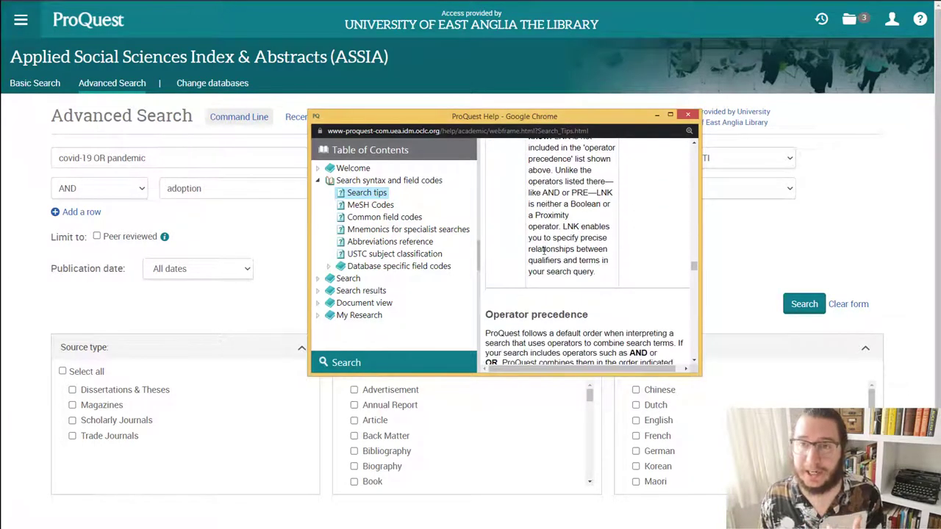
pyautogui.scroll(-3, 544, 254)
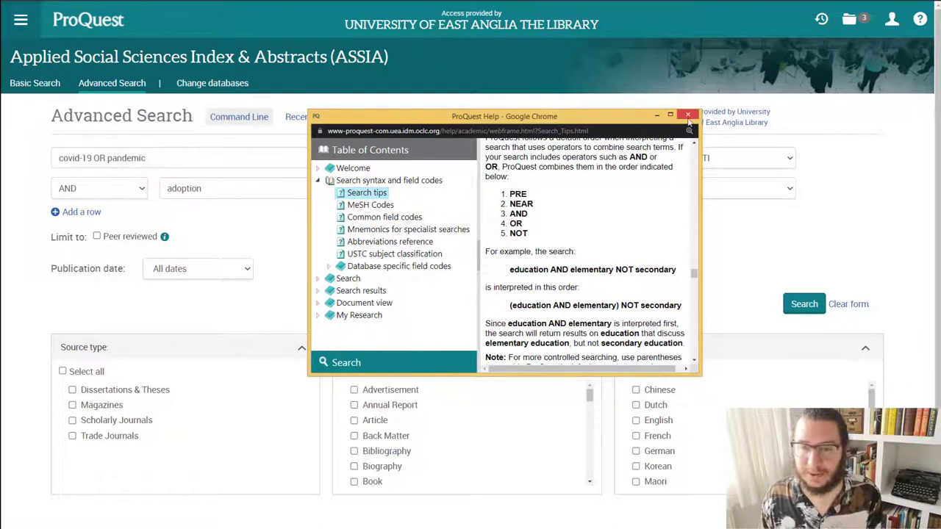
pyautogui.click(689, 116)
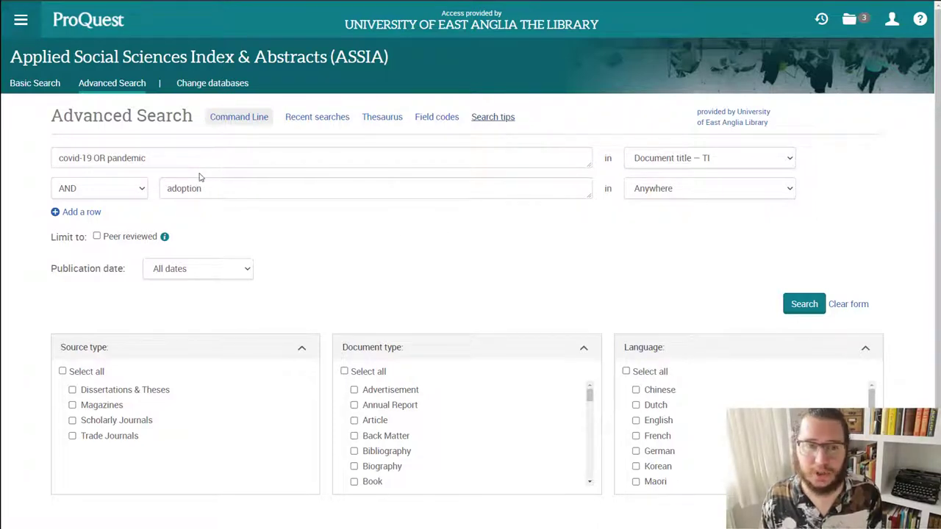
# Reduce the advanced search to only covid-19 in the document title, without the adoption term, and run it.
pyautogui.tripleClick(167, 158)
pyautogui.tripleClick(250, 192)
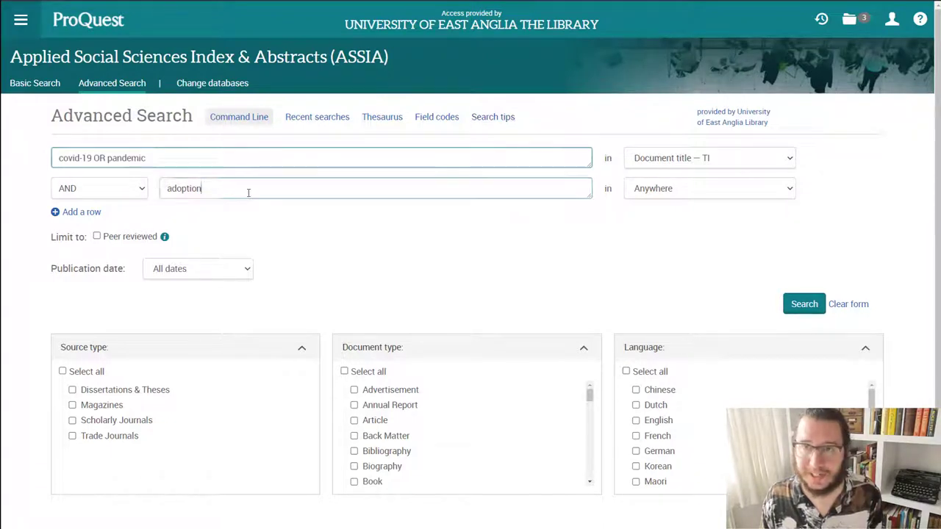
pyautogui.press('BackSpace')
pyautogui.moveTo(179, 157); pyautogui.dragTo(94, 158)
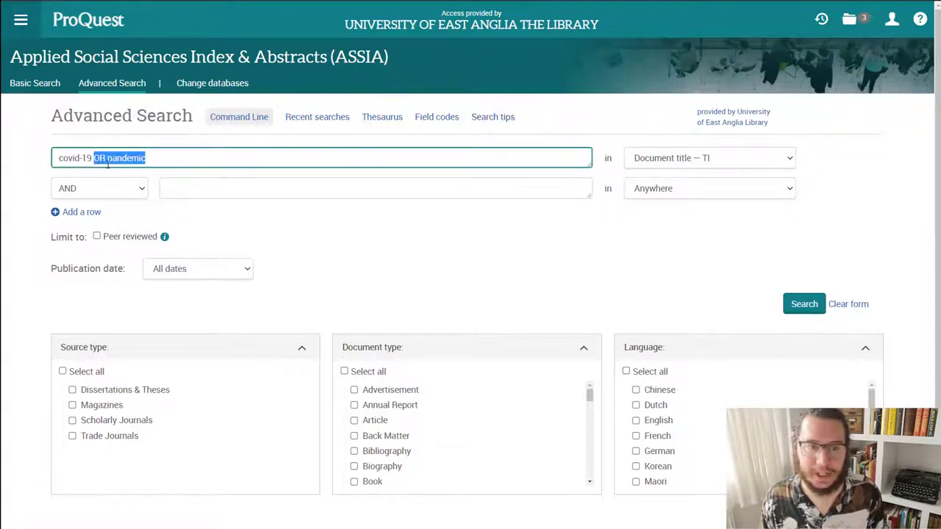
pyautogui.press('BackSpace')
pyautogui.click(786, 304)
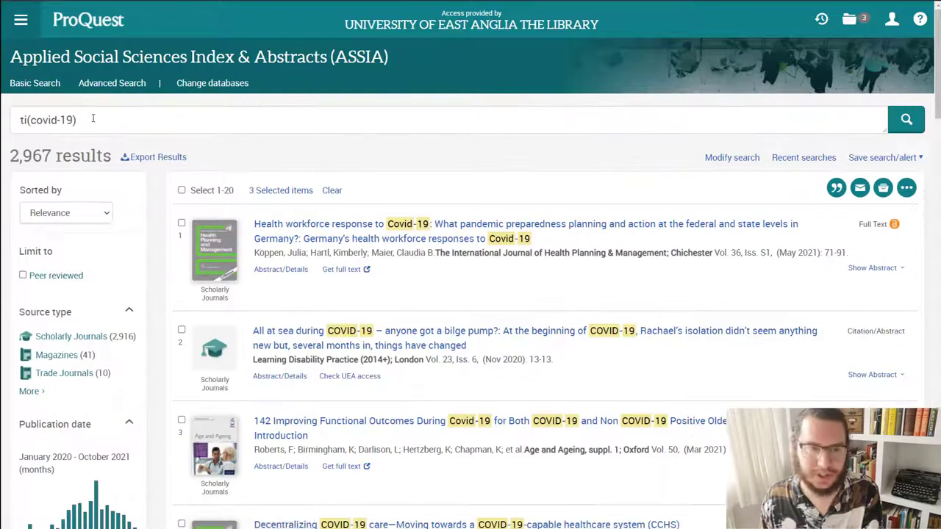
pyautogui.tripleClick(93, 118)
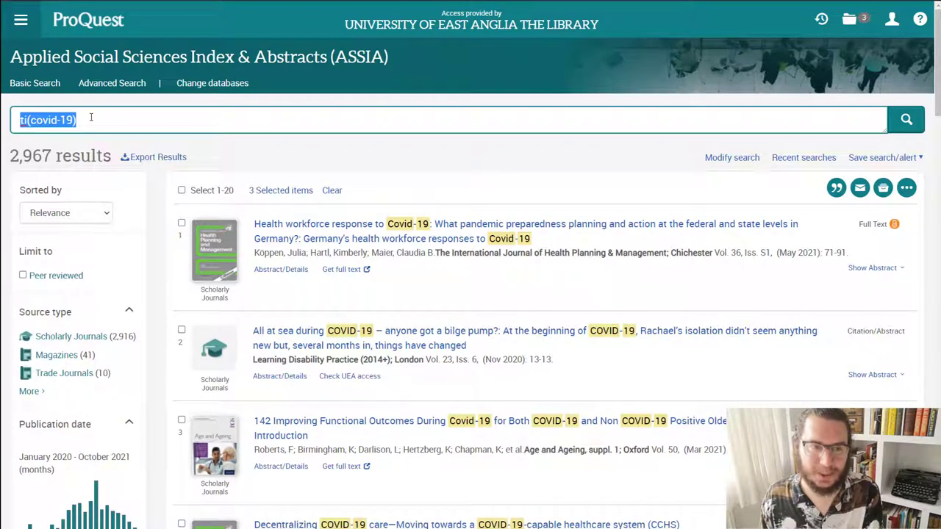
pyautogui.click(90, 117)
# Return to the advanced search form and search for pandemic in the document title AND adoption anywhere.
pyautogui.hotkey('alt', 'Left')
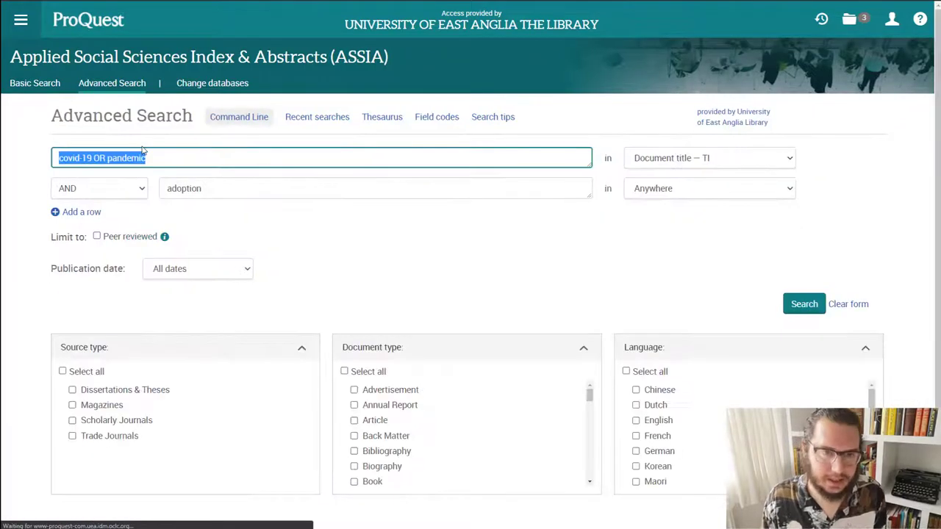
pyautogui.write('pansdemic')
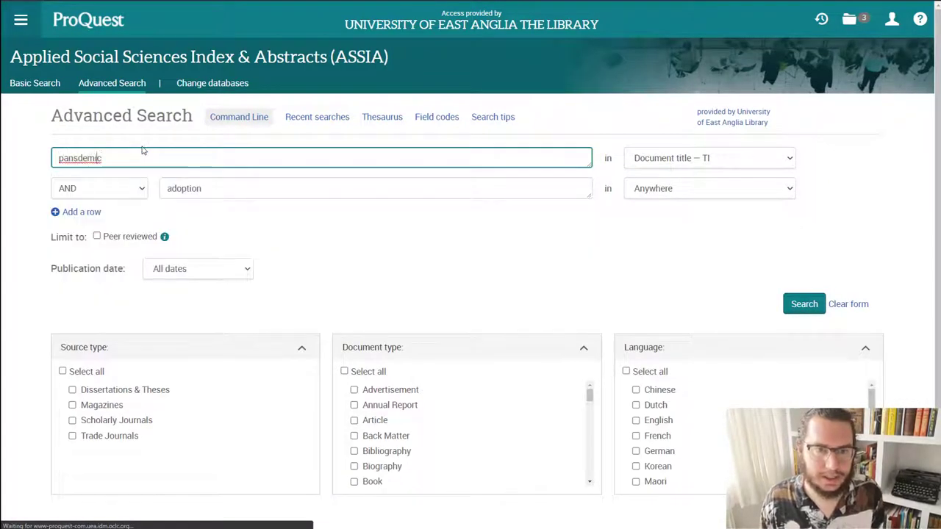
pyautogui.press('BackSpace')
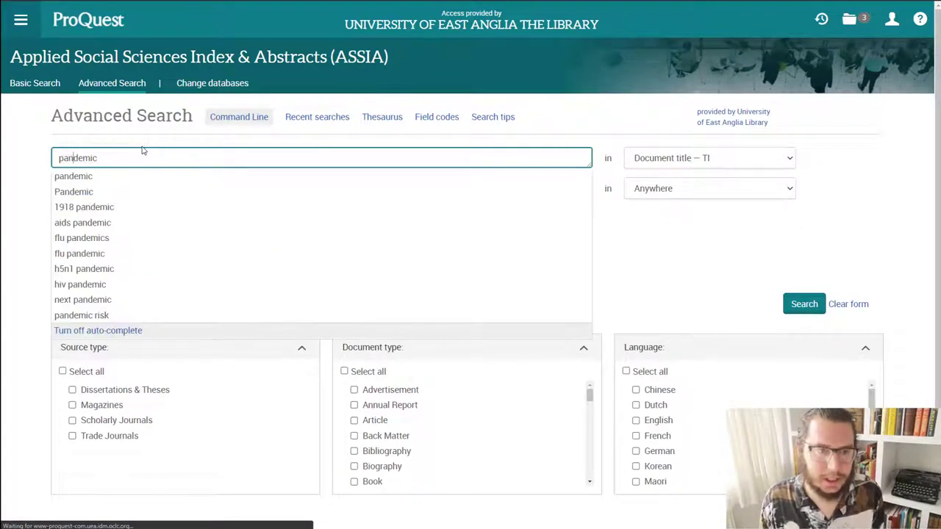
pyautogui.click(798, 304)
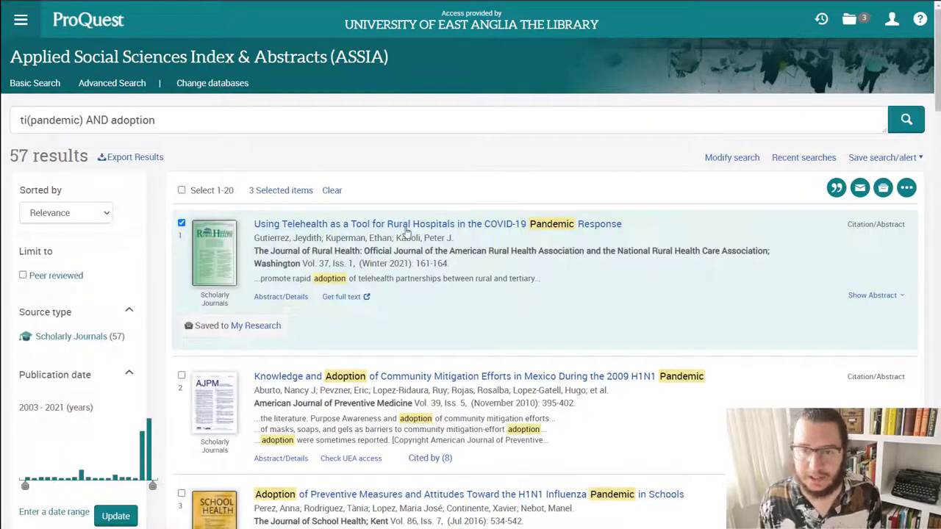
# Open the recent searches and run the combined search "2 OR 3".
pyautogui.click(818, 20)
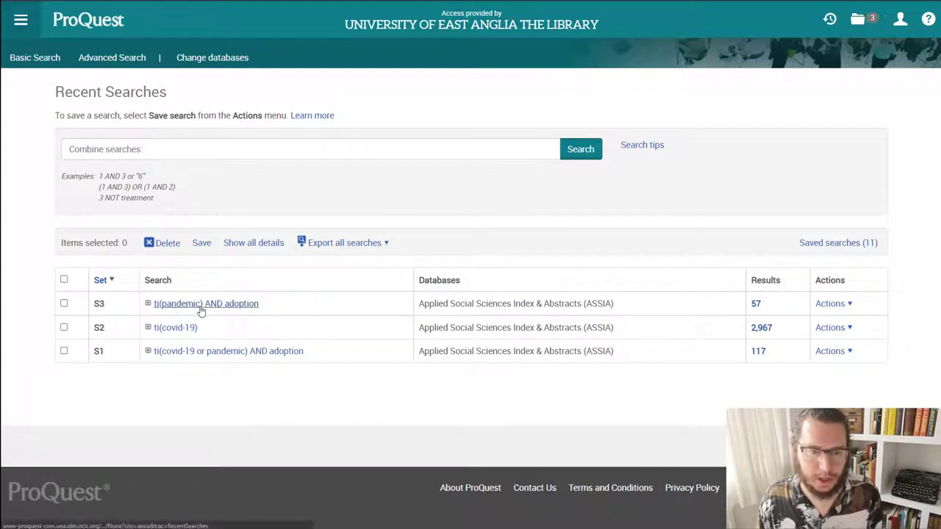
pyautogui.click(111, 148)
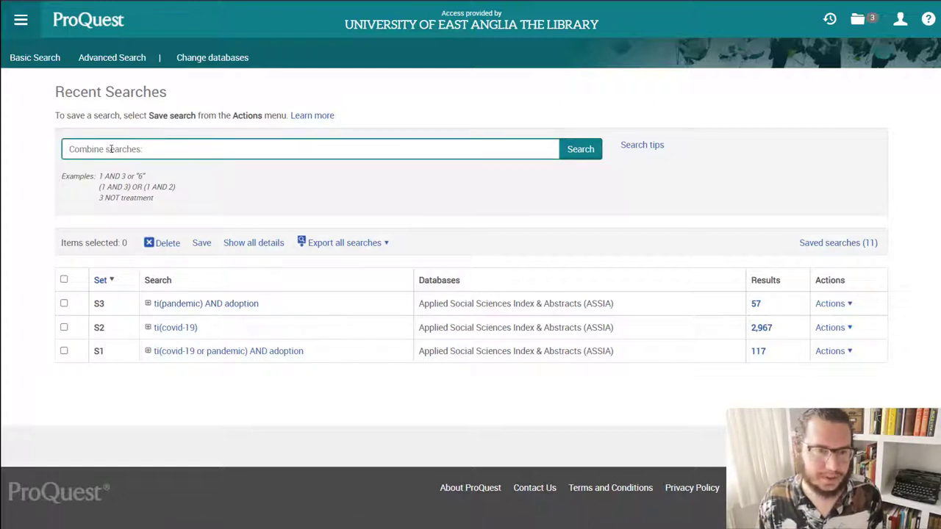
pyautogui.write('2')
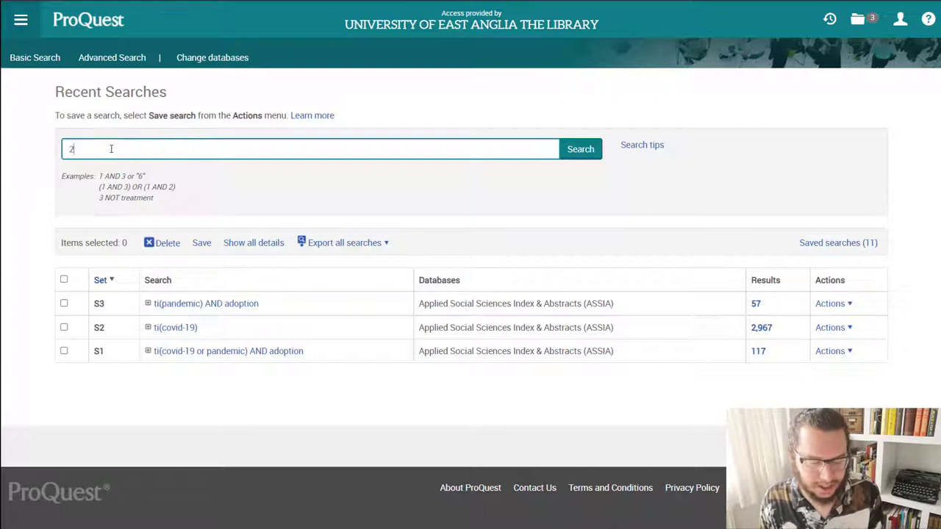
pyautogui.write(' OR 3')
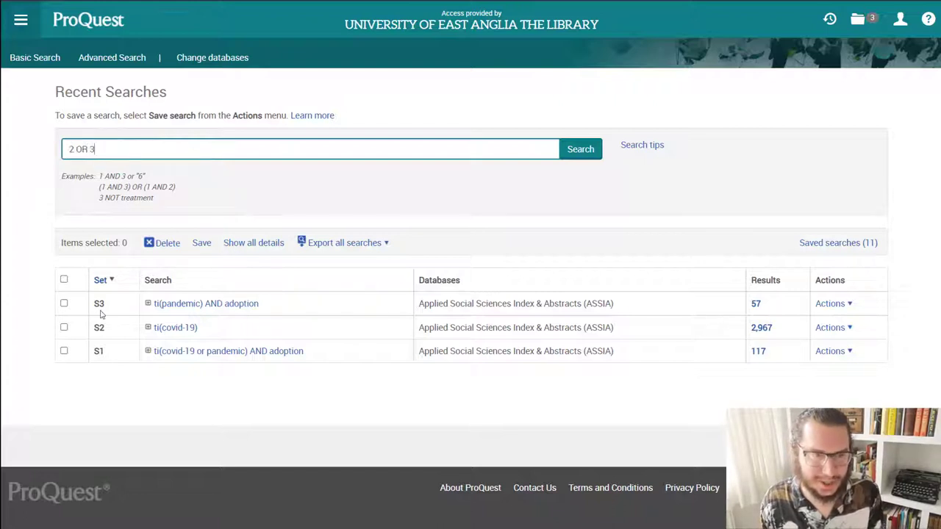
pyautogui.click(593, 157)
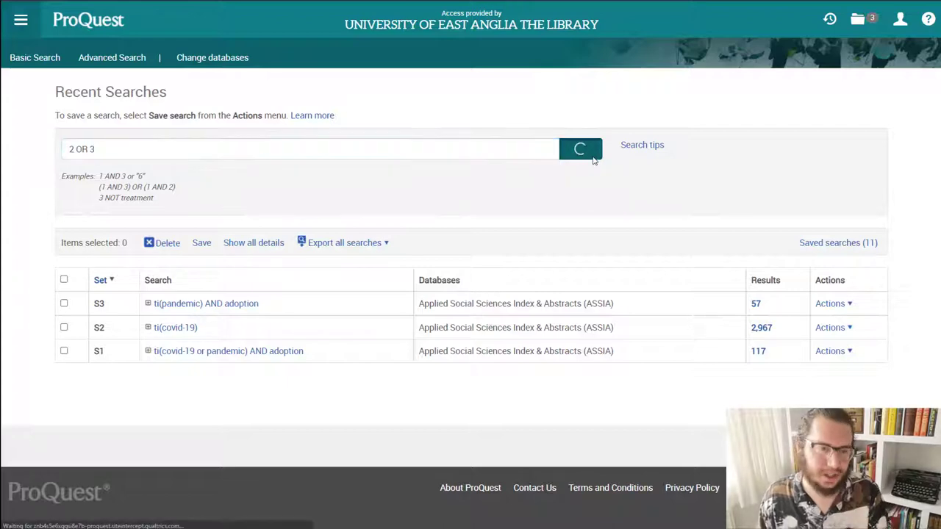